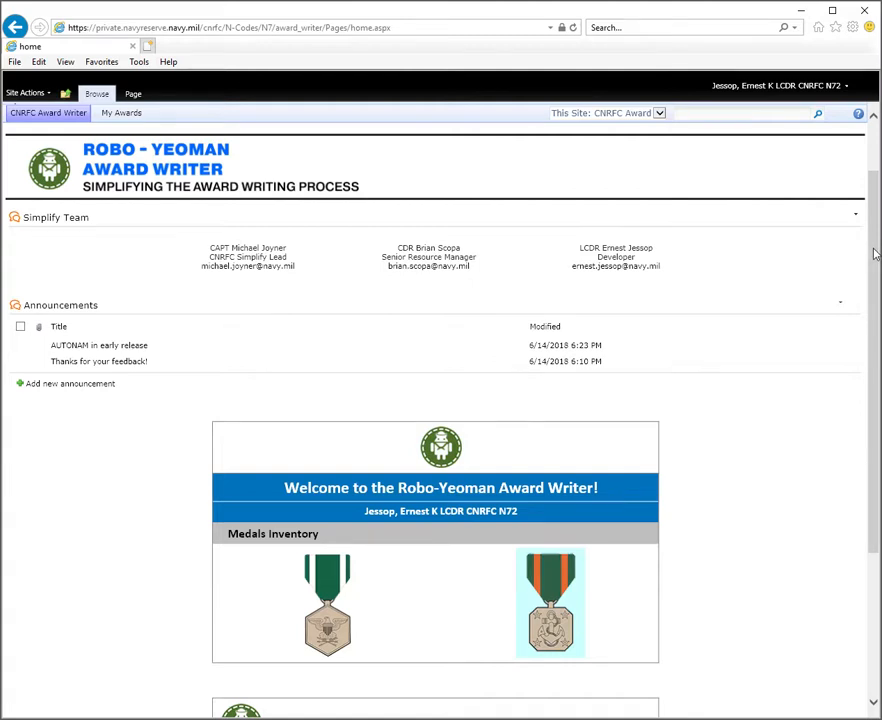
left_click_drag(873, 253, 870, 317)
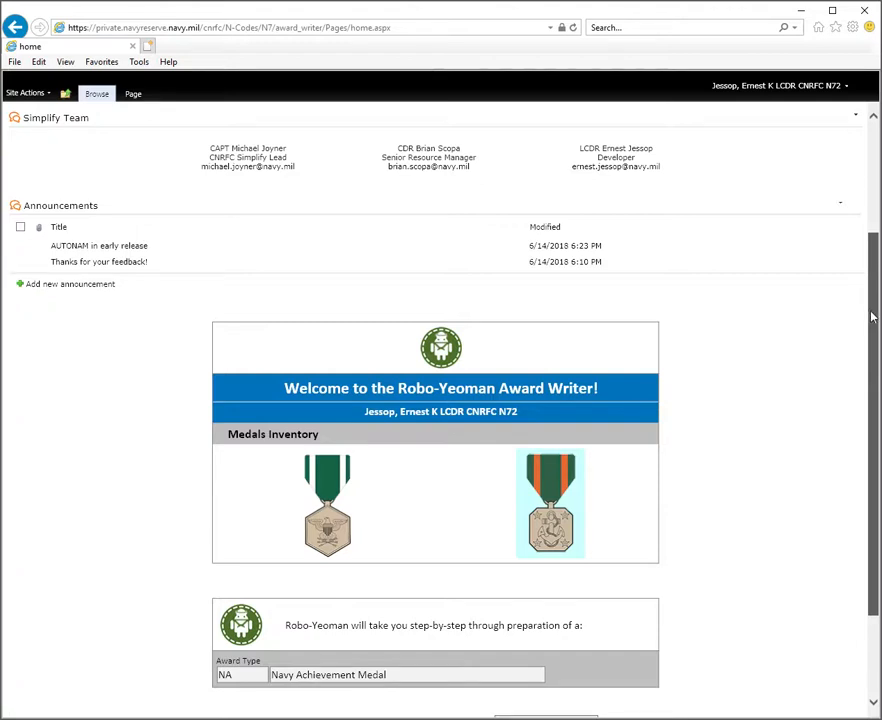
left_click_drag(871, 317, 860, 389)
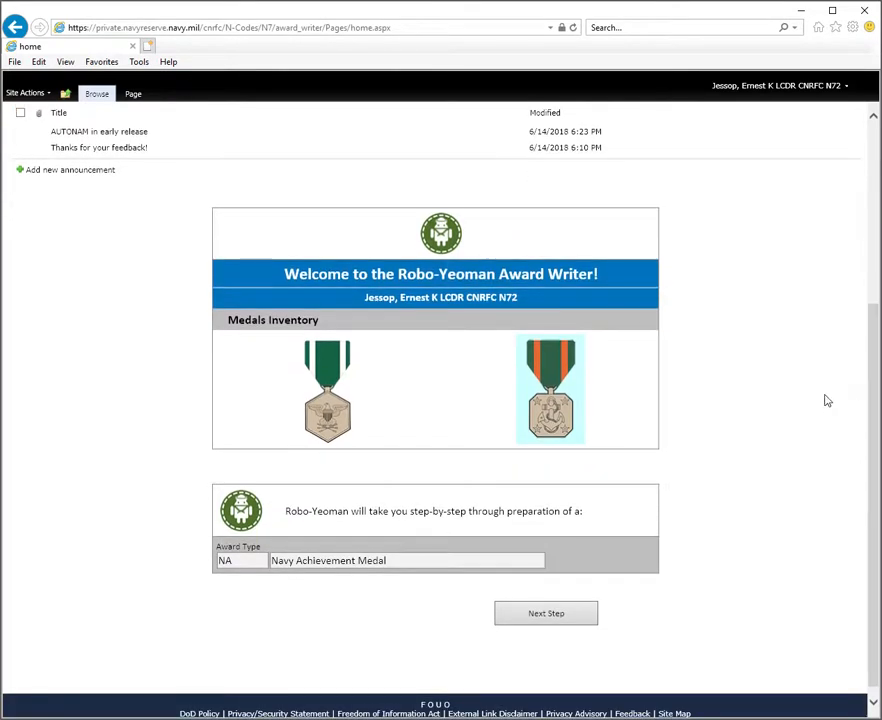
key("super+s")
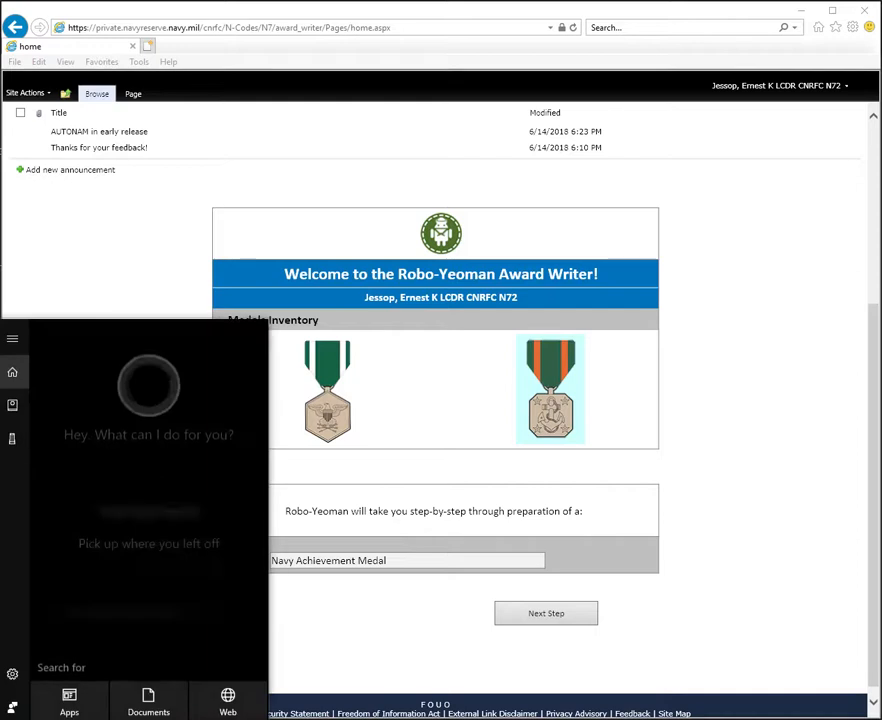
type("ie")
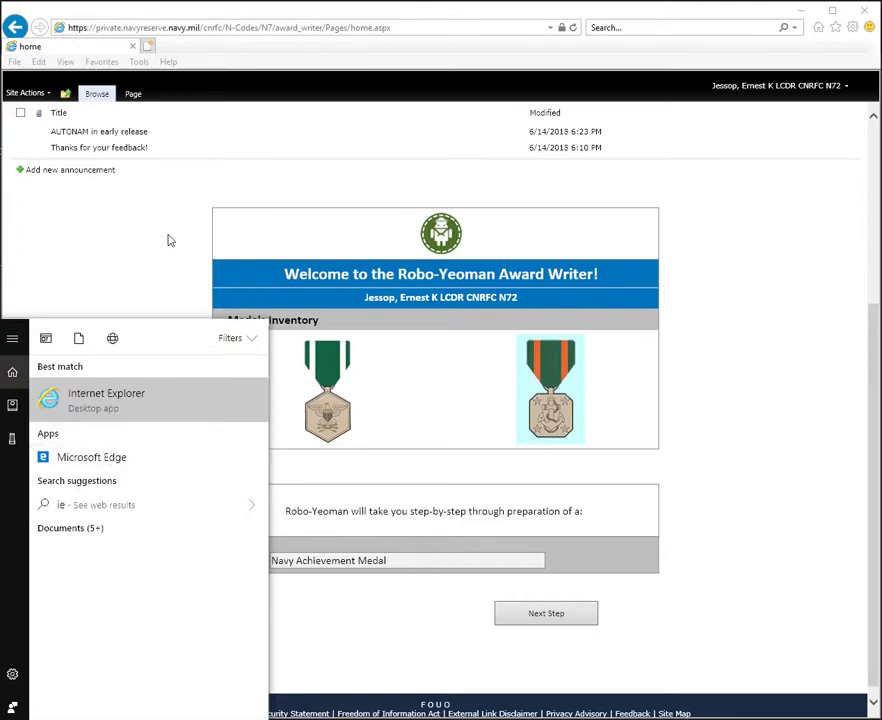
left_click(252, 280)
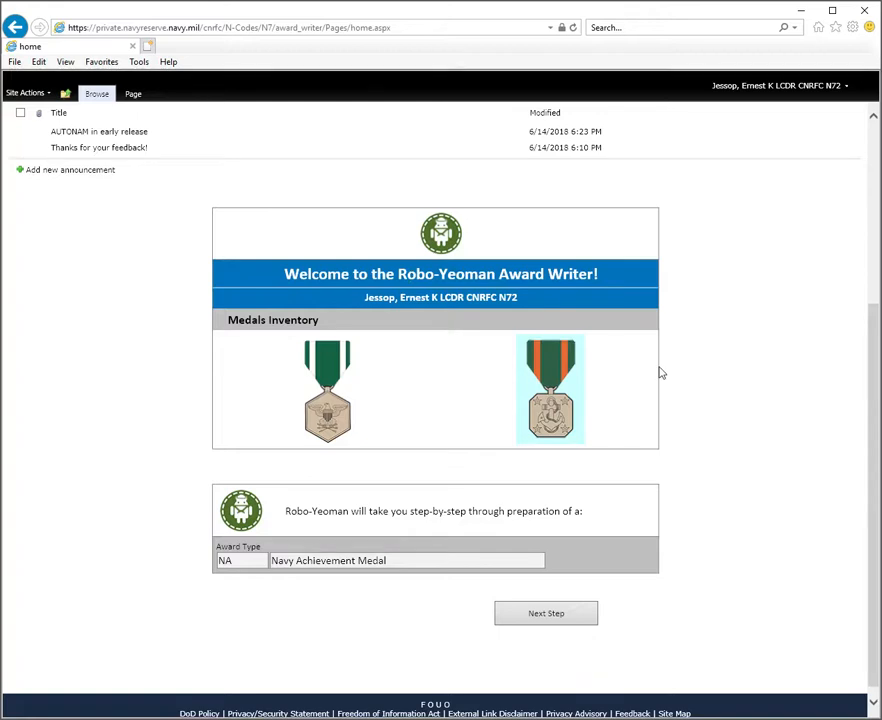
- Accept Navy Achievement Medal as the award type and 1 as the award number, and proceed to rank selection
scroll(772, 341, "up", 3)
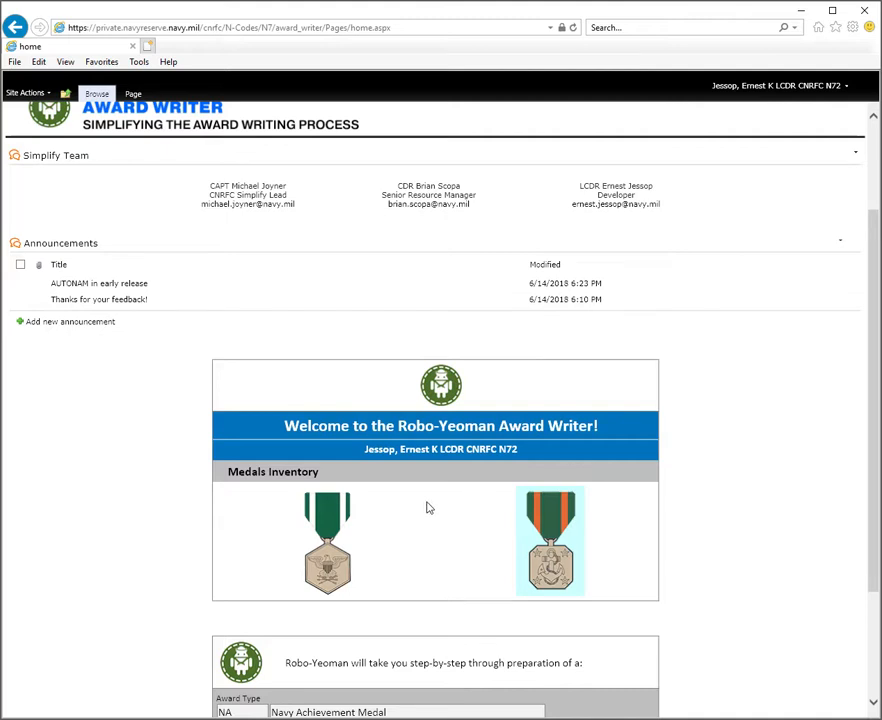
scroll(561, 415, "down", 3)
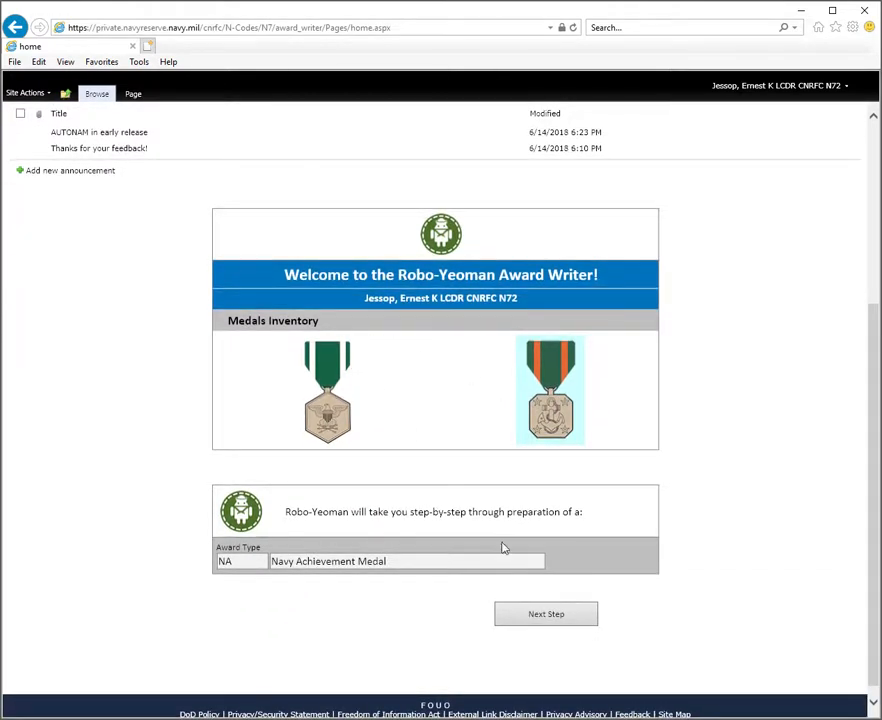
left_click(541, 620)
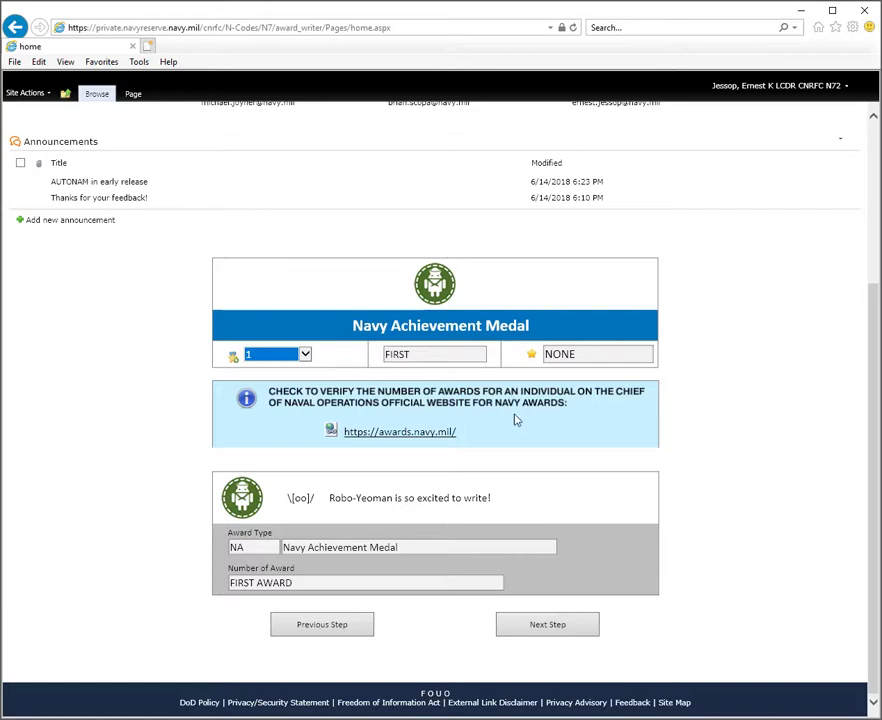
left_click(534, 630)
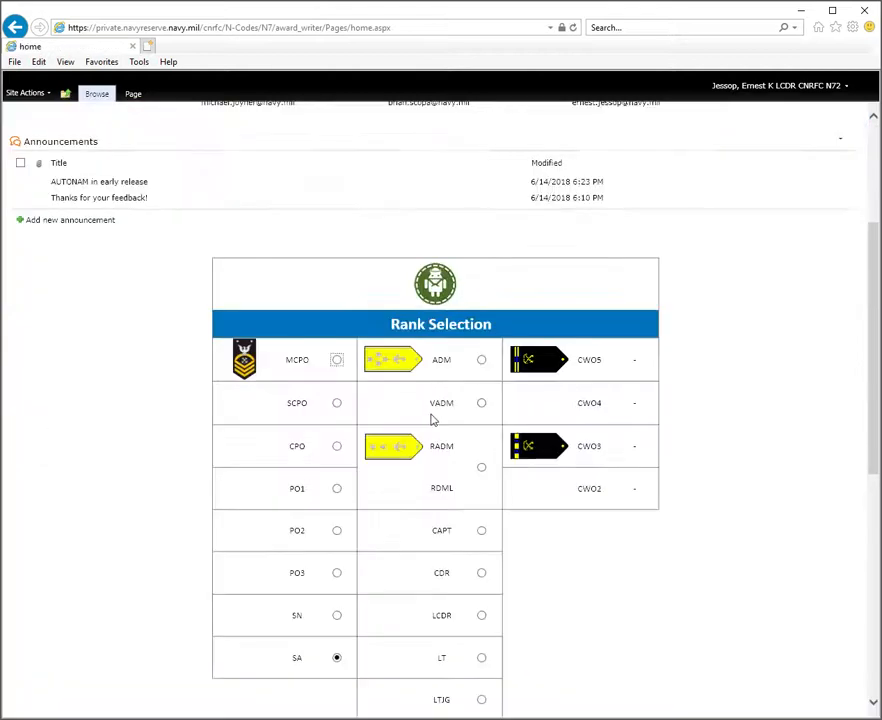
- Choose SCPO as the rank and BOATSWAIN'S MATE (BM) as the rate, and proceed to the name and dates form
left_click(337, 403)
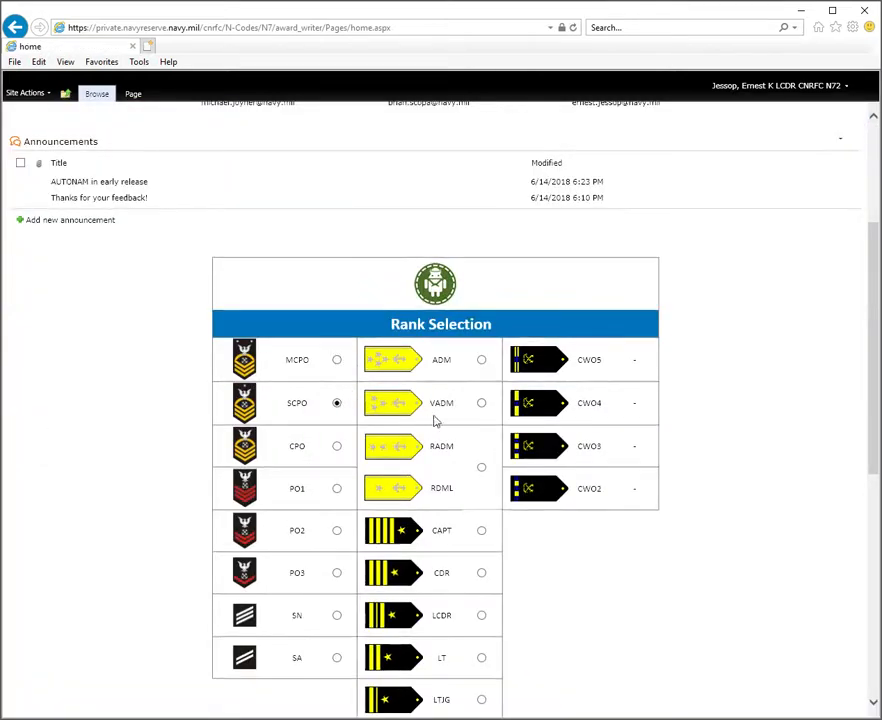
scroll(555, 357, "down", 1)
scroll(540, 362, "down", 3)
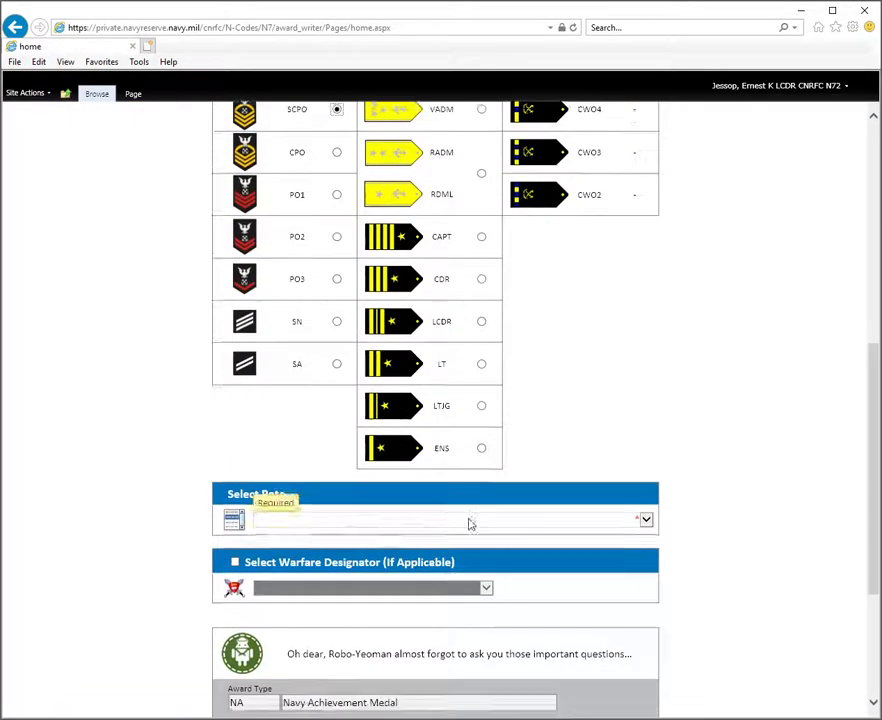
left_click(452, 523)
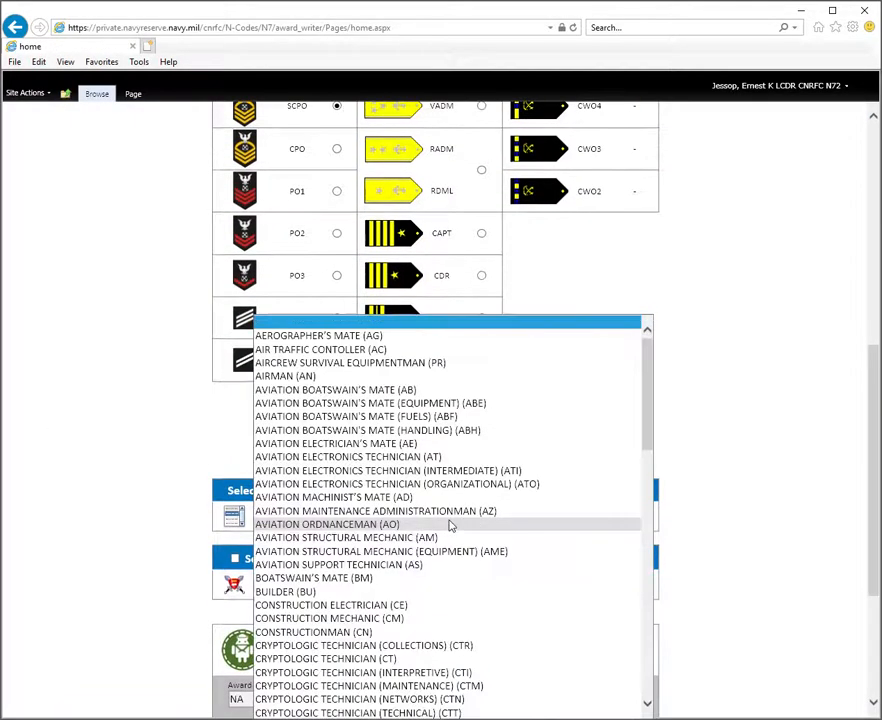
left_click(350, 580)
scroll(528, 565, "down", 2)
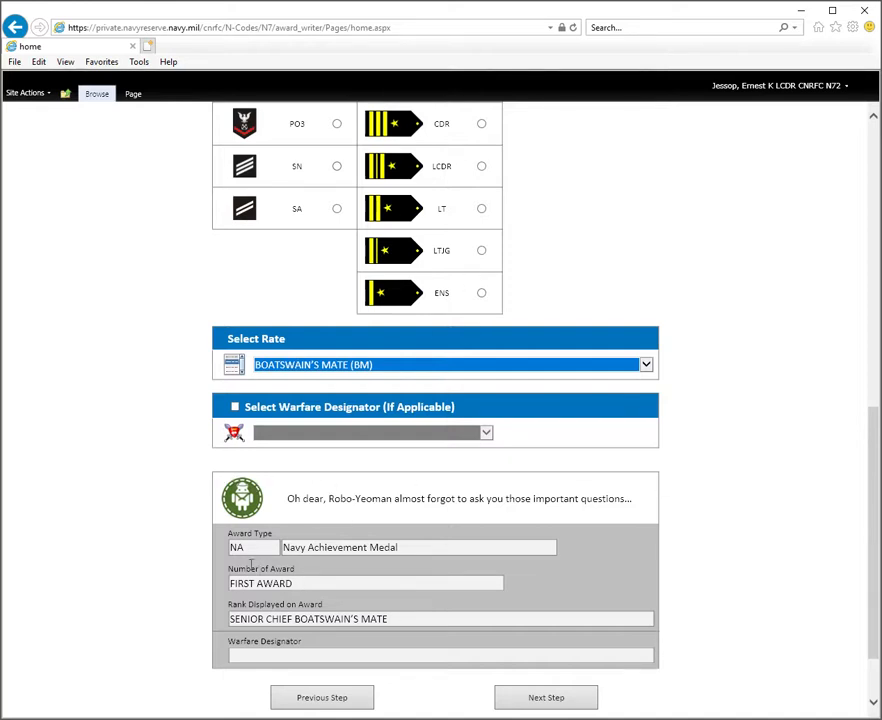
left_click(535, 702)
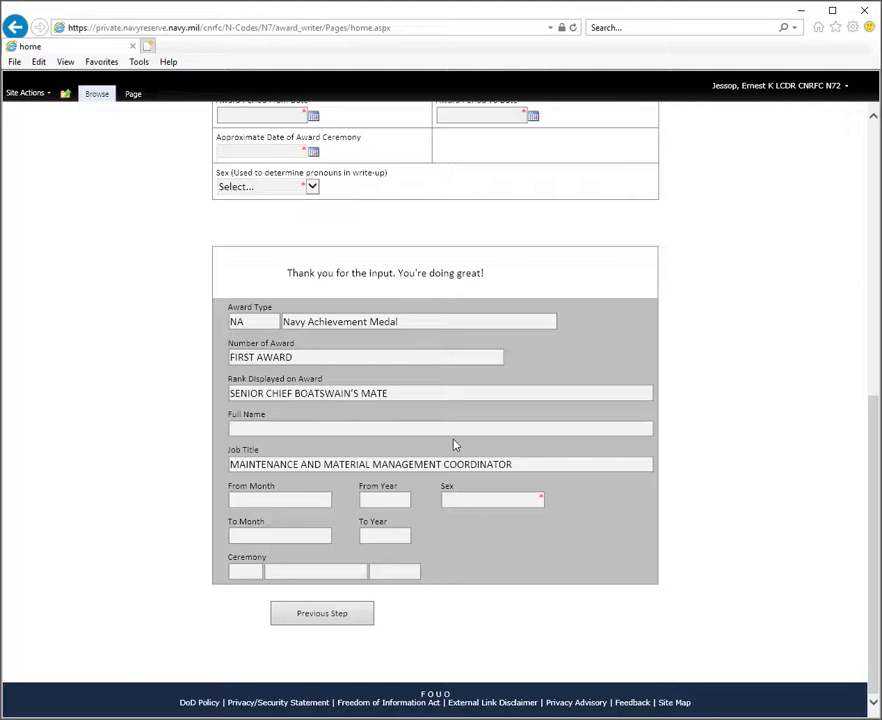
- Enter the award recipient's first and last name
scroll(454, 430, "up", 4)
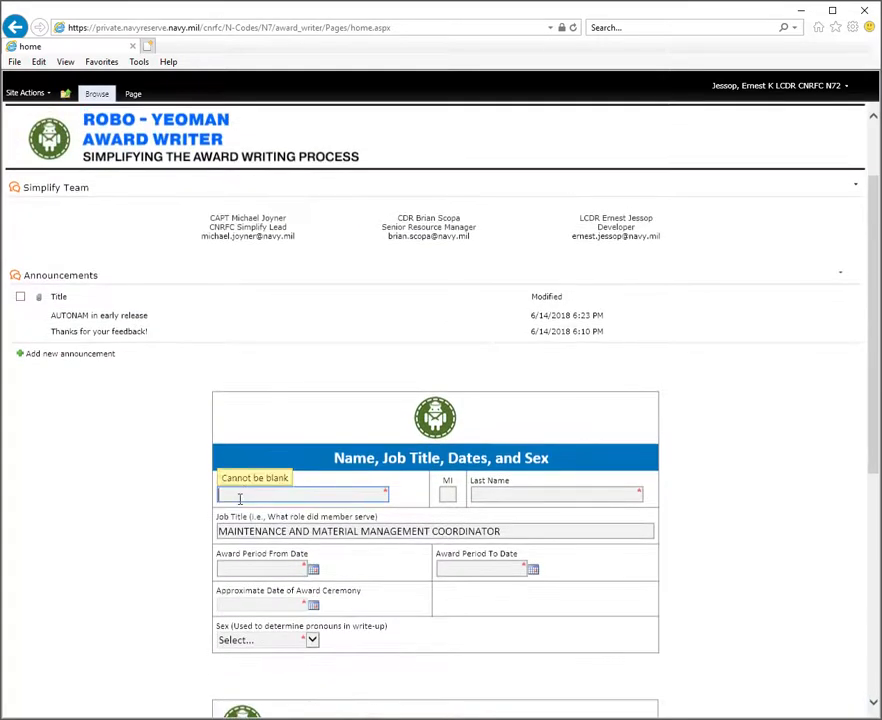
type("jane")
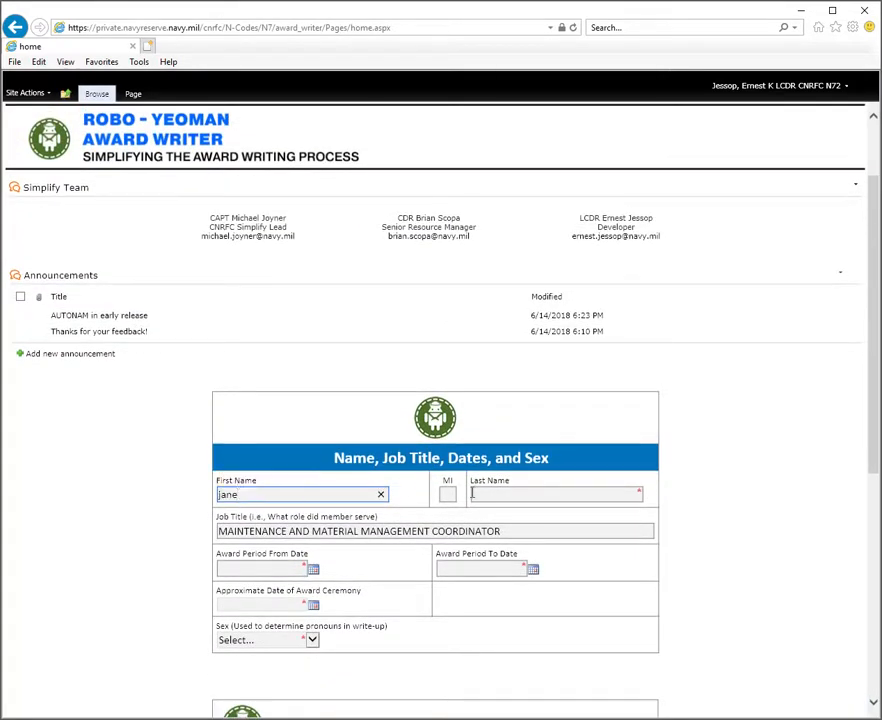
left_click(503, 497)
type("doe")
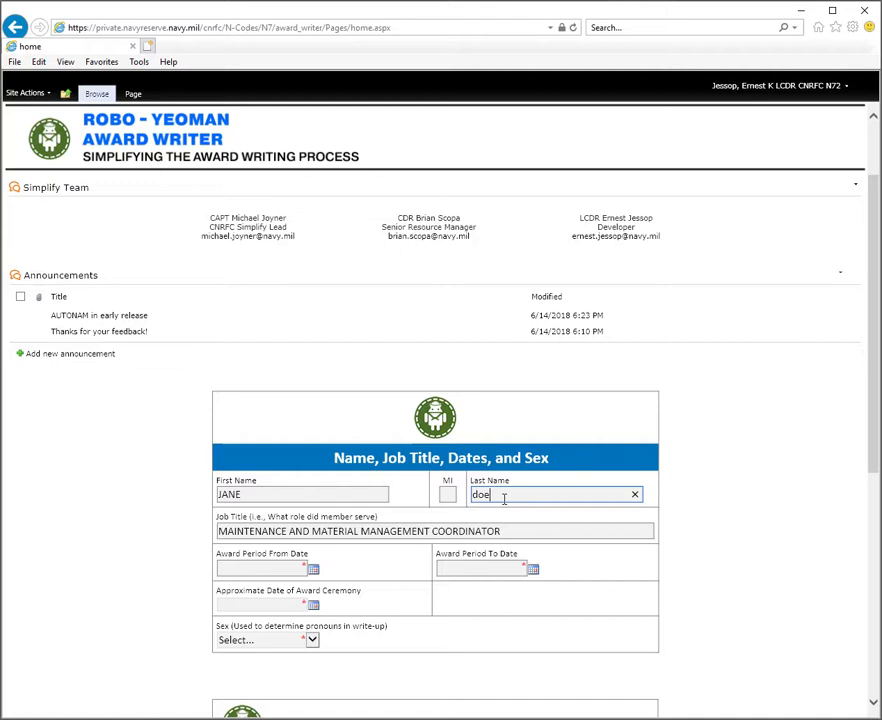
- Set the award period from June 1, 2018 to July 11, 2018
left_click(315, 571)
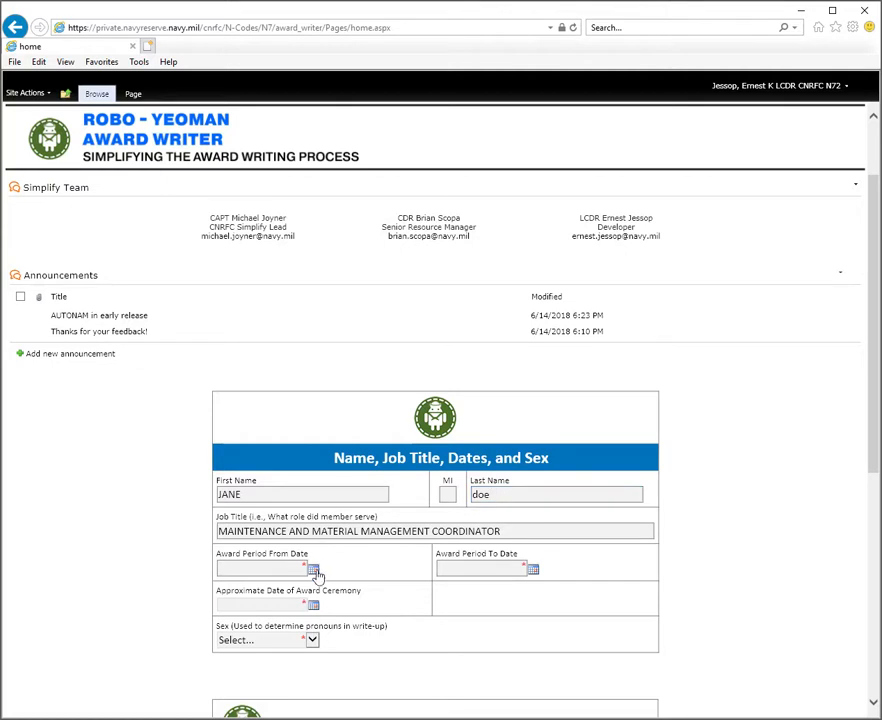
left_click(312, 570)
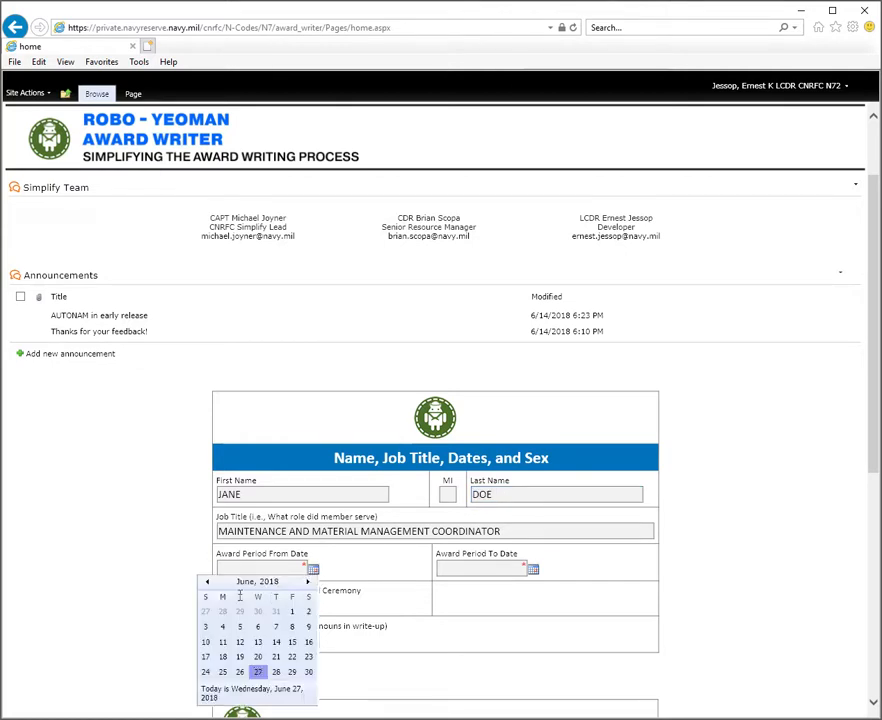
left_click(273, 625)
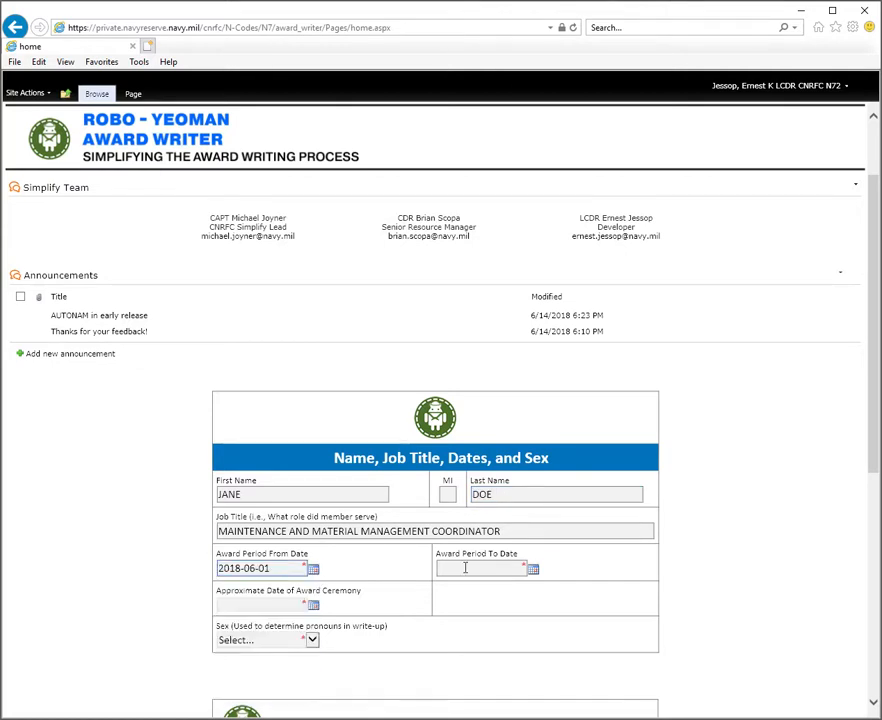
left_click(530, 572)
left_click(528, 582)
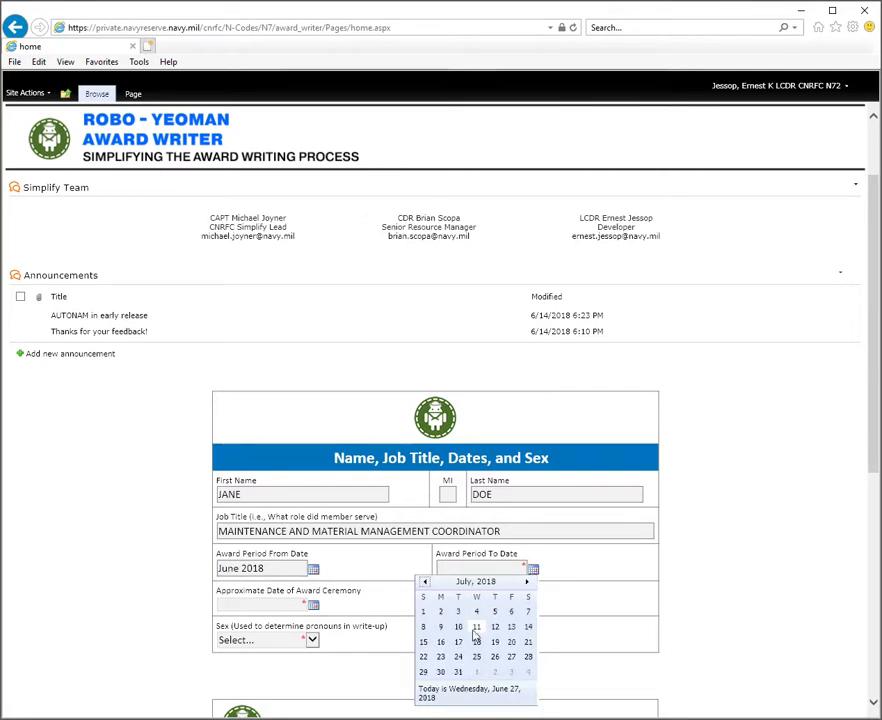
left_click(477, 626)
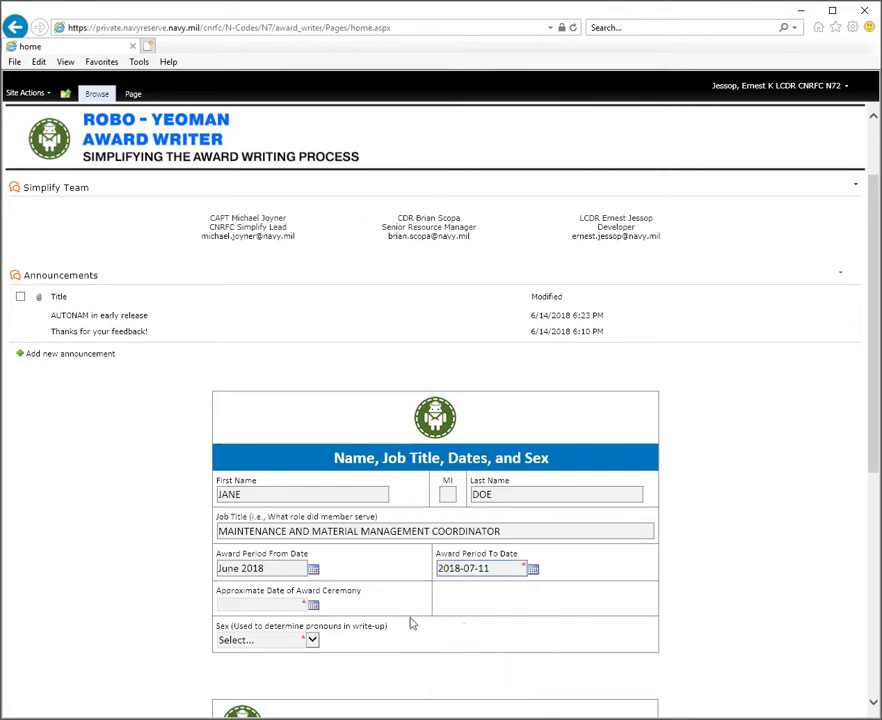
- Set the approximate date of the award ceremony to July 13, 2018
left_click(314, 606)
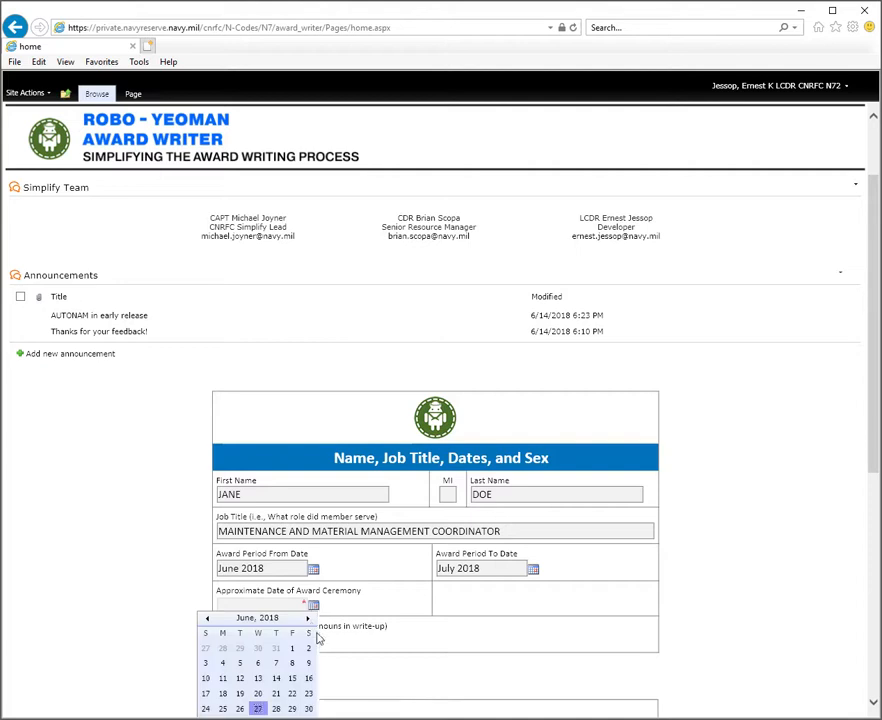
left_click(308, 618)
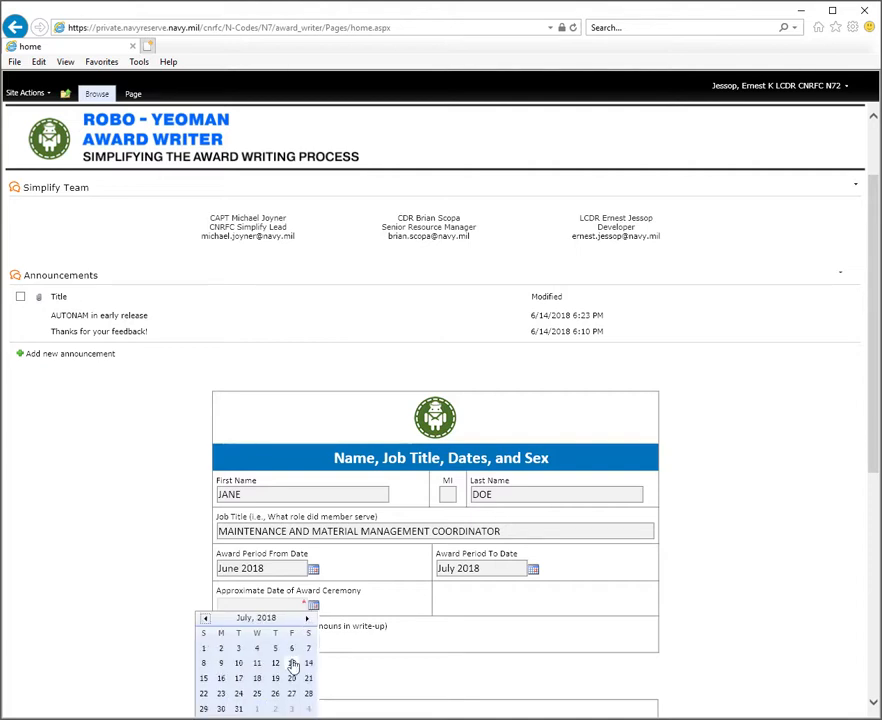
left_click(292, 662)
- Set the recipient's sex to Female and proceed to the awarding authority form
scroll(366, 611, "down", 3)
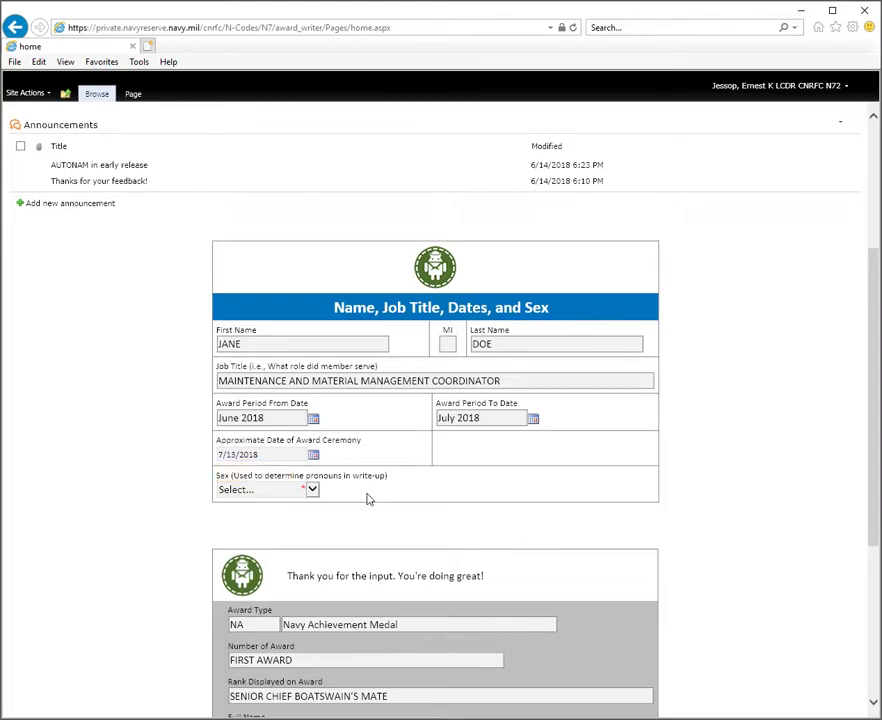
left_click(313, 489)
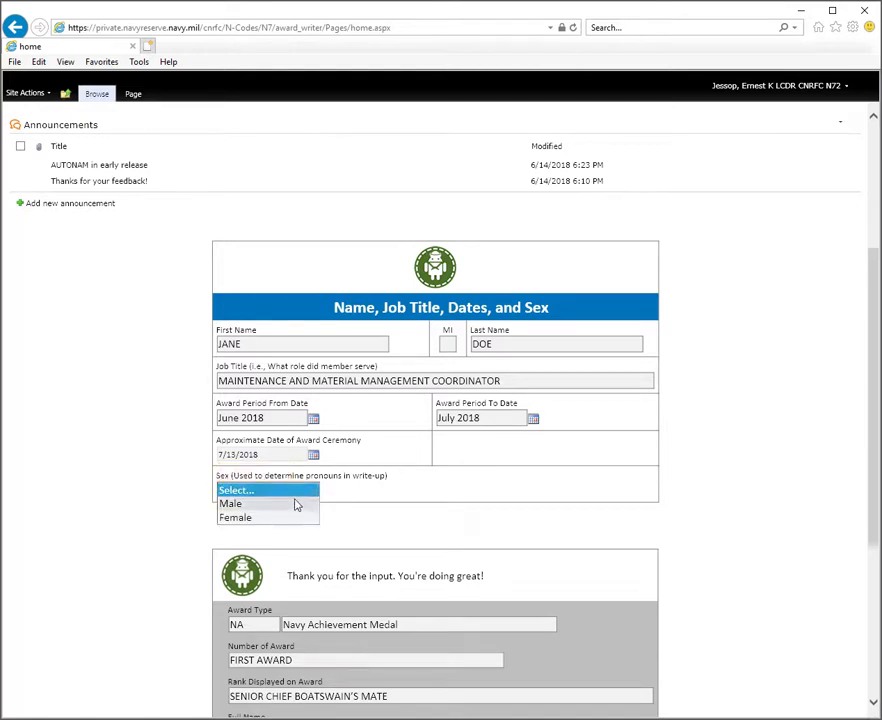
left_click(272, 518)
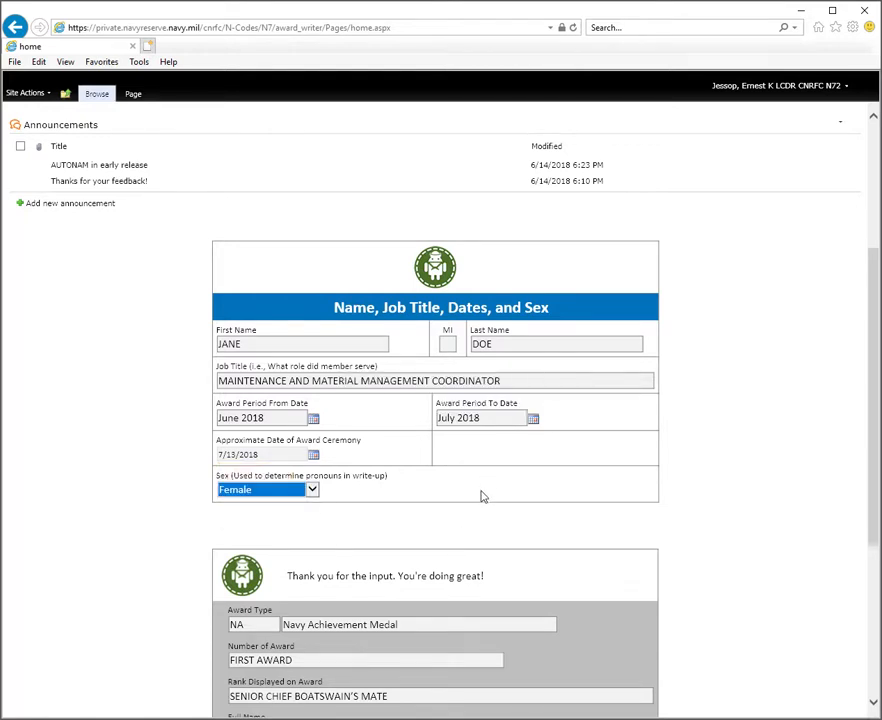
scroll(470, 480, "down", 3)
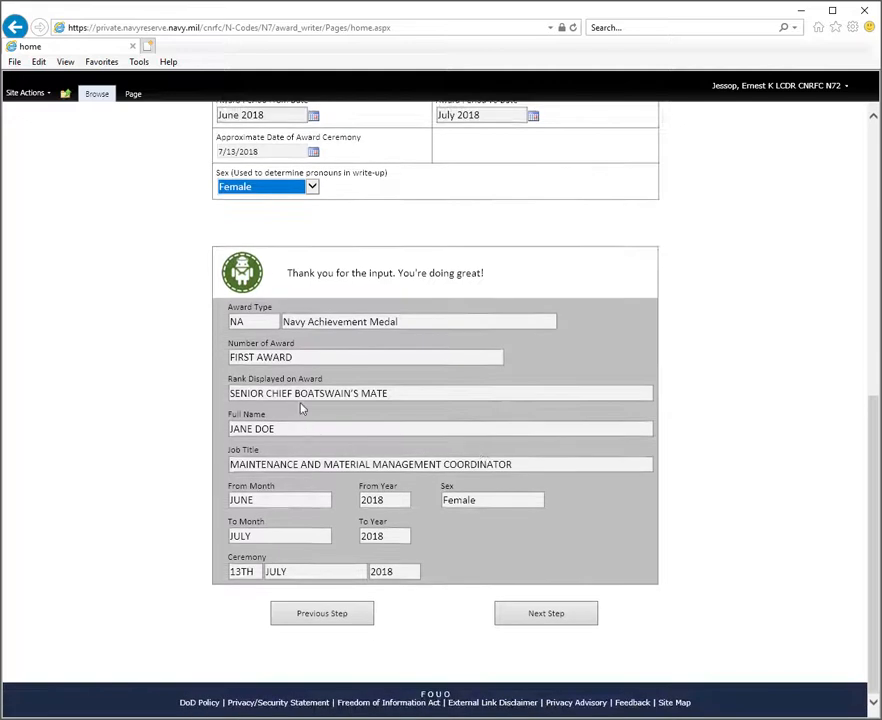
left_click(538, 607)
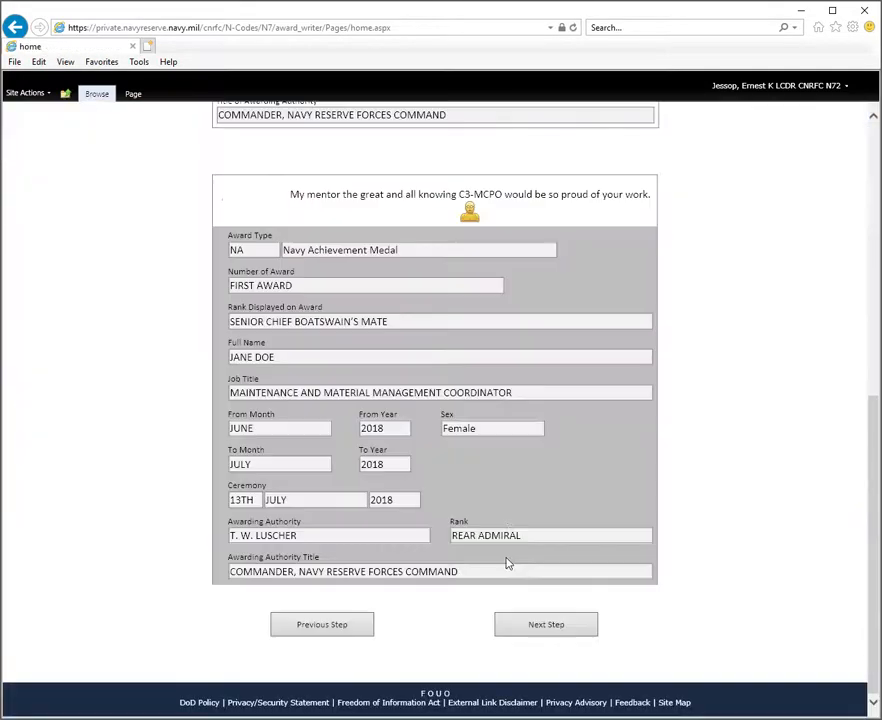
- Check the prefilled awarding authority details and proceed to the award write-up
scroll(507, 540, "up", 5)
left_click(243, 344)
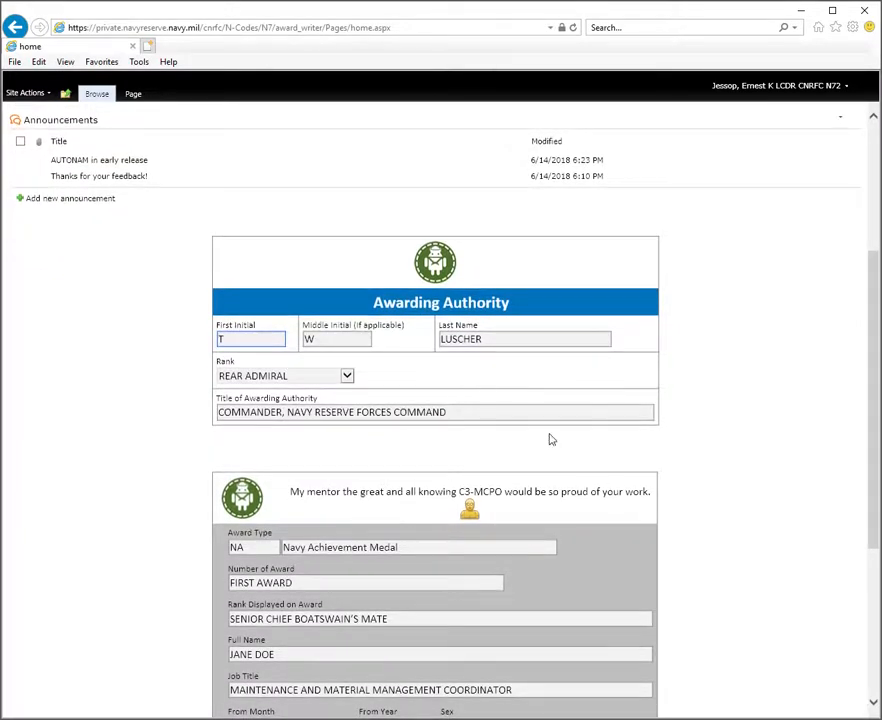
scroll(567, 445, "down", 3)
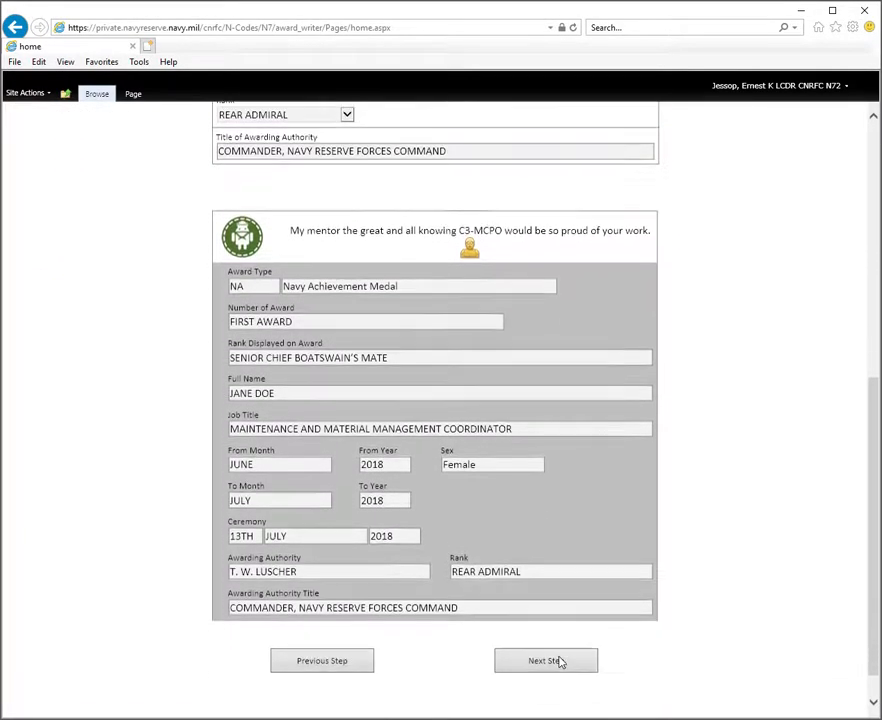
left_click(529, 629)
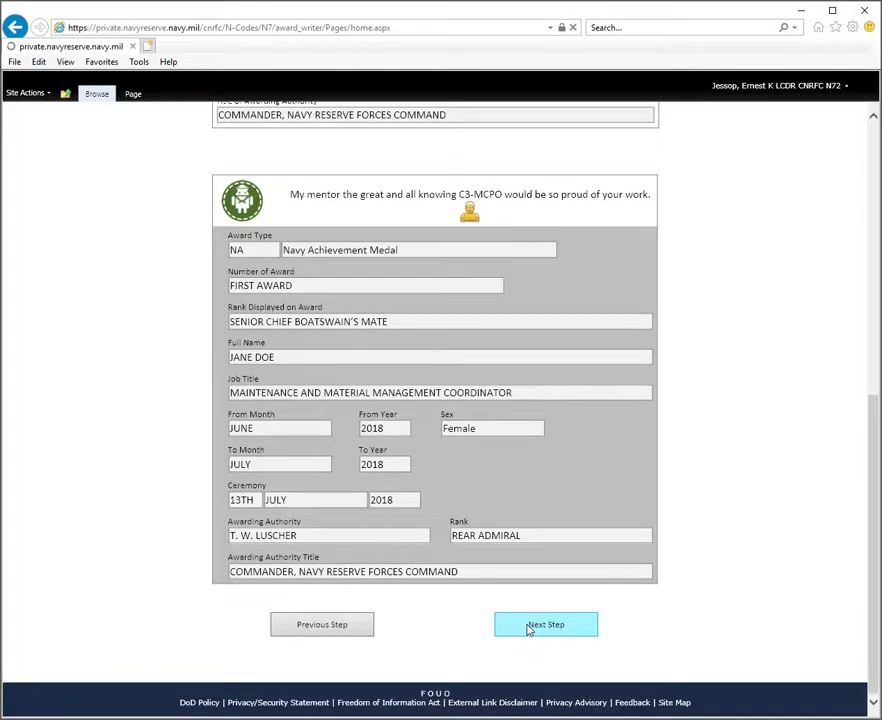
- Continue the second write-up section after "LED TO" with the accomplishments text from "CONTRIBUTED SIGNIFICANTLY" to "THE CHALLENGER AND LIBYAN OPERATIONS."
scroll(530, 465, "up", 3)
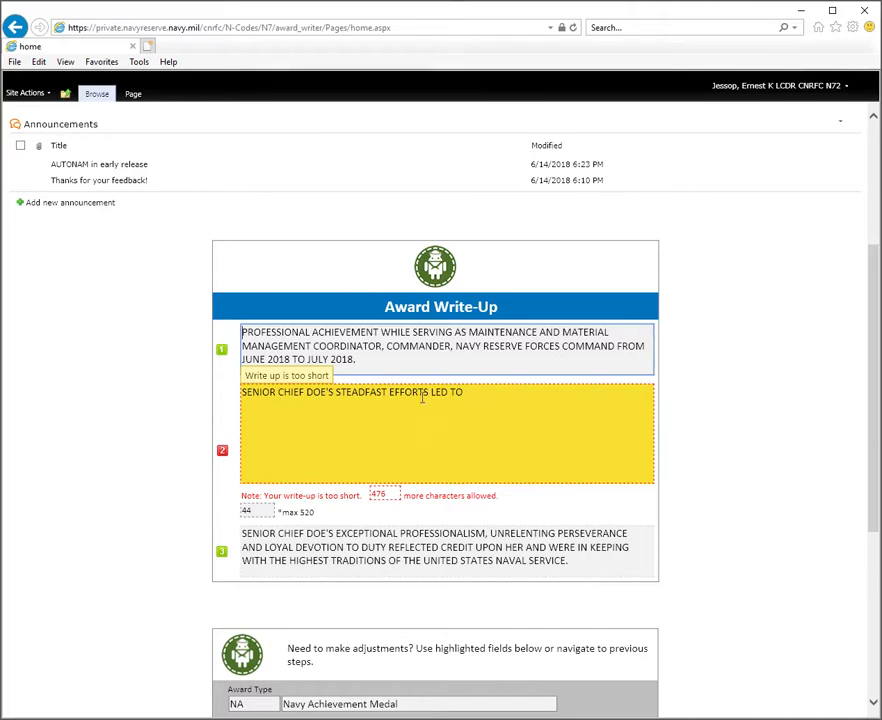
left_click_drag(344, 398, 477, 404)
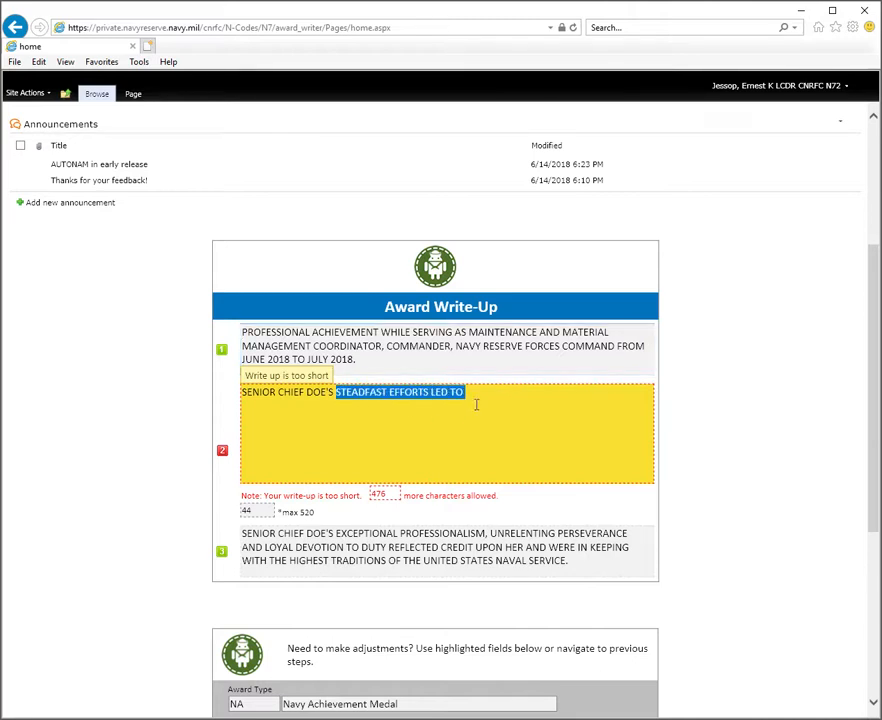
left_click(338, 392)
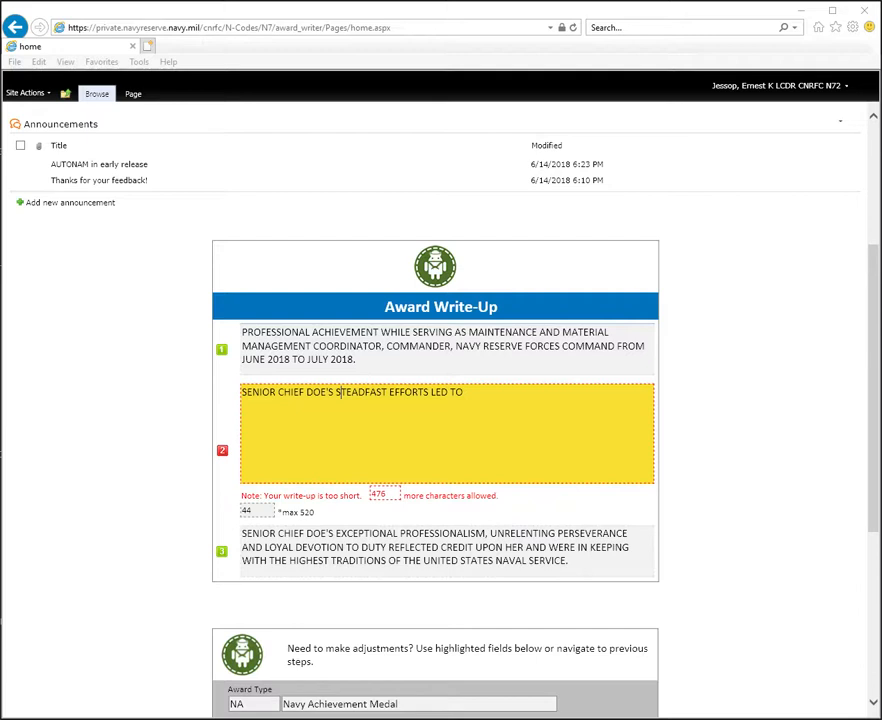
left_click(480, 397)
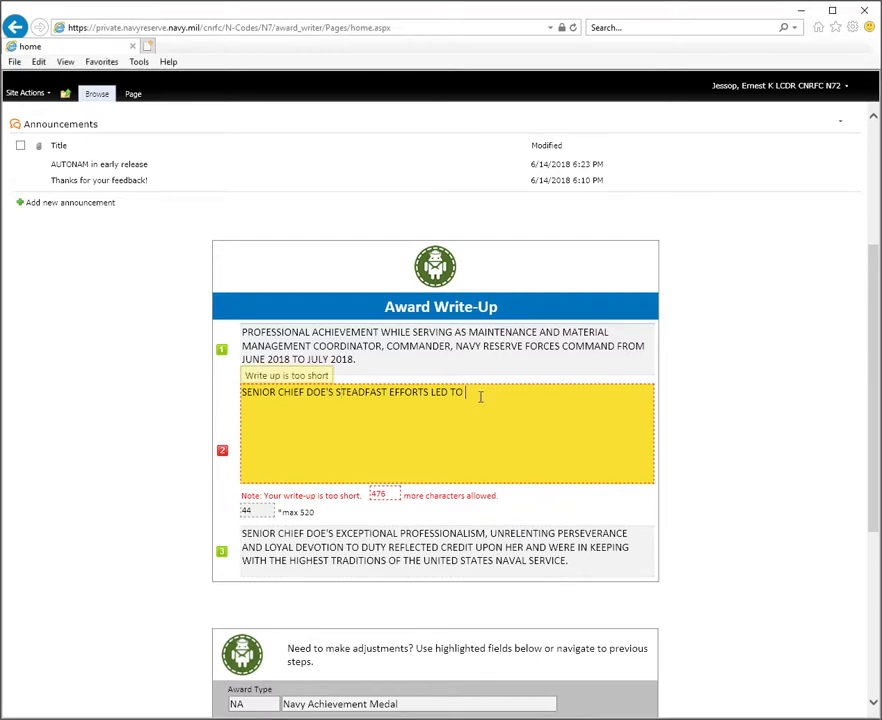
type("CONTRIBUTED SIGNIFICANTLY TO THE SUCCESSFUL INTRODUCTION OF LAMPS MK III TO THE FLEET BY DEVELOPING A RESPONSIVE MAINTENANCE CONTROL TEAM TO SUPPORT 15 DETACHMENTS DEPLOYED WORLDWIDE. SHE DISPLAYED EXCEPTIONAL TECHNICAL EXPERTISE IN ASSISTING DETACHMENTS DURING BOTH THE CHALLENGER AND LIBYAN OPERATIONS.")
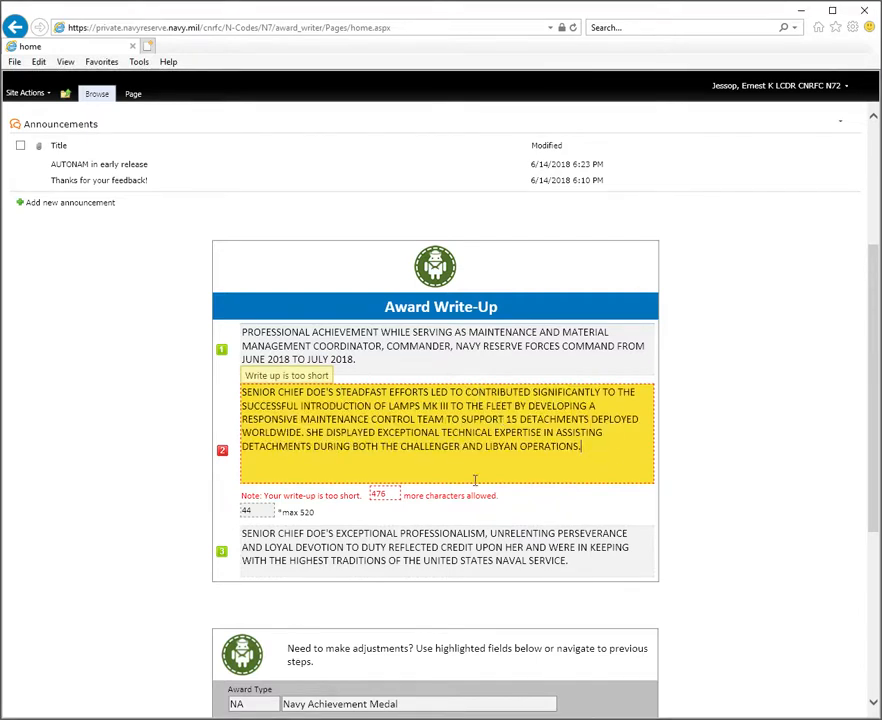
left_click(459, 541)
- Lengthen the second write-up section by copying "RESPONSIVE MAINTENANCE CONTROL TEAM" through "SHE DISPLAYED EXCEPTIONAL TECHNICAL" to its end
left_click_drag(590, 446, 461, 419)
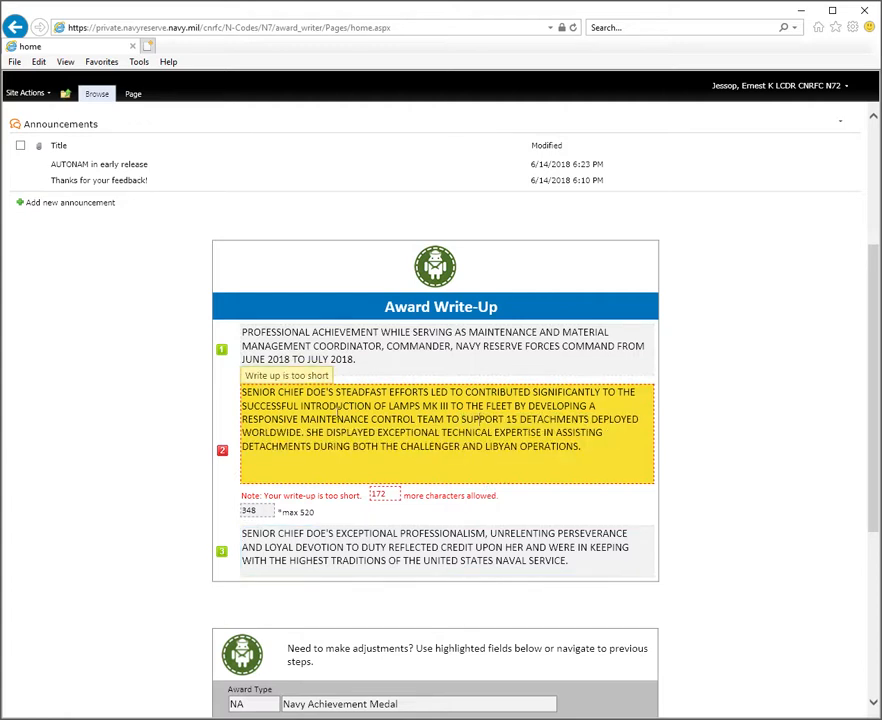
left_click_drag(261, 424, 491, 432)
key("ctrl+c")
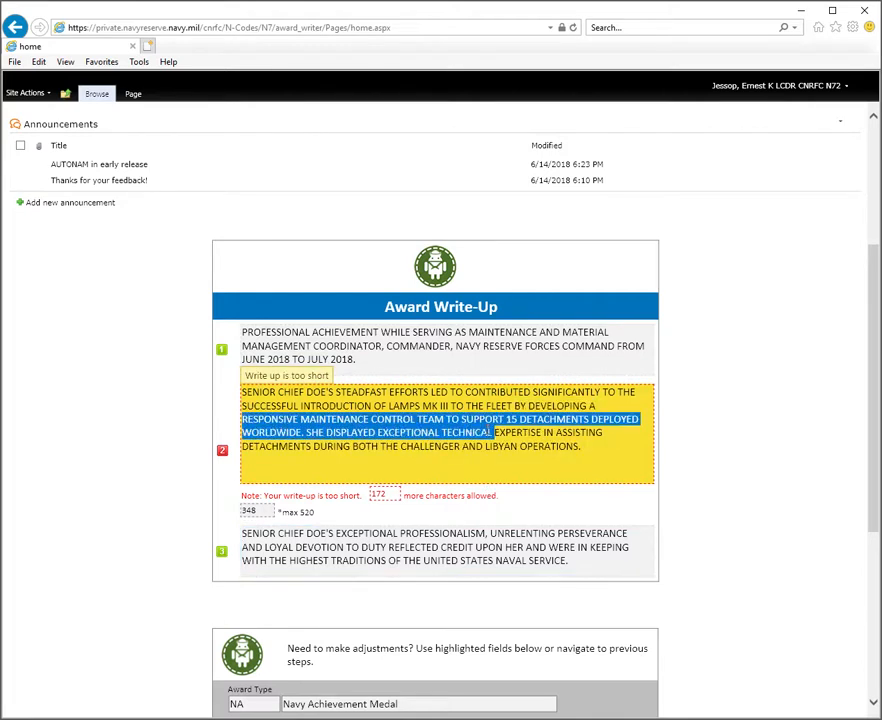
left_click(603, 454)
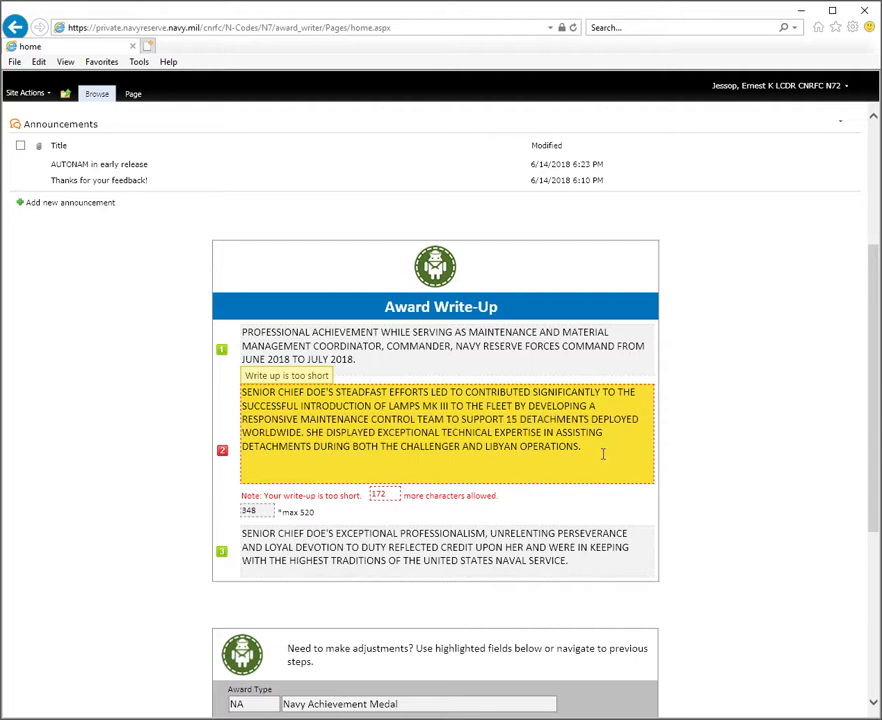
key("ctrl+v")
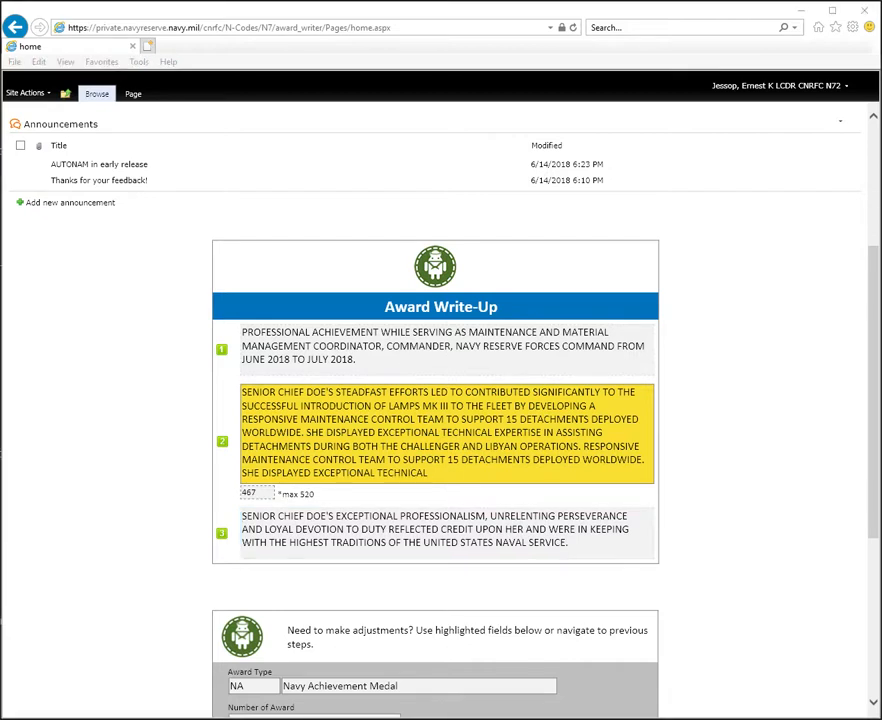
- Switch to the award writer in Chrome and paste the copied citation text into its second write-up section
left_click_drag(880, 120, 245, 23)
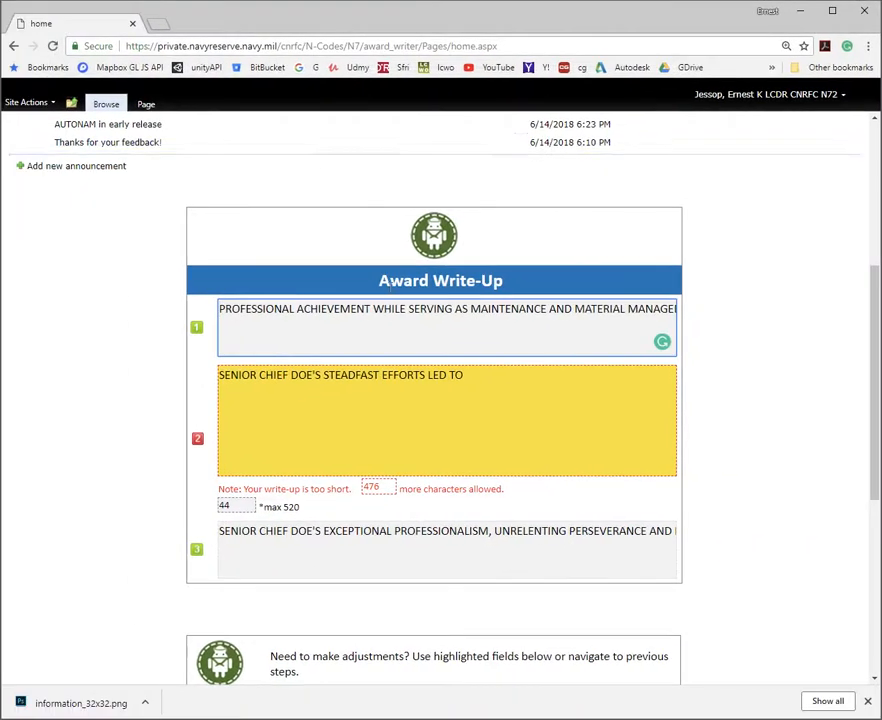
left_click(488, 378)
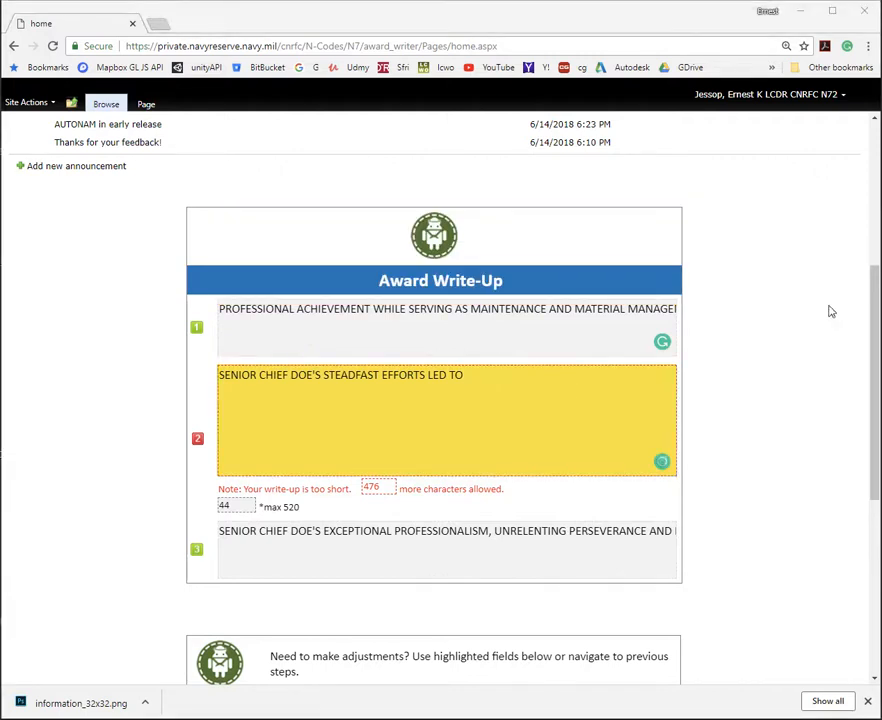
left_click(496, 367)
key("ctrl+v")
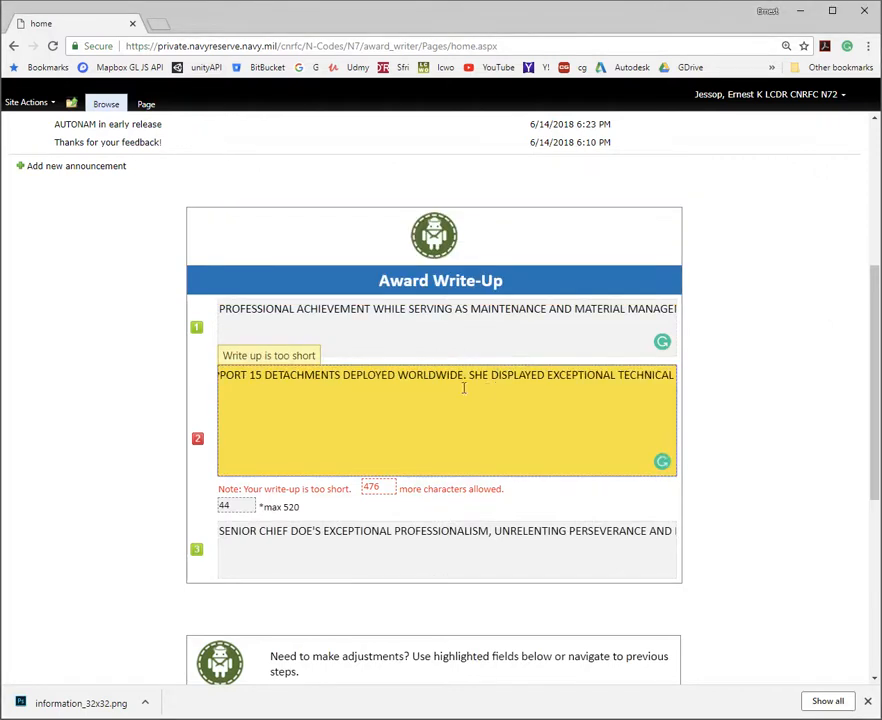
left_click(365, 540)
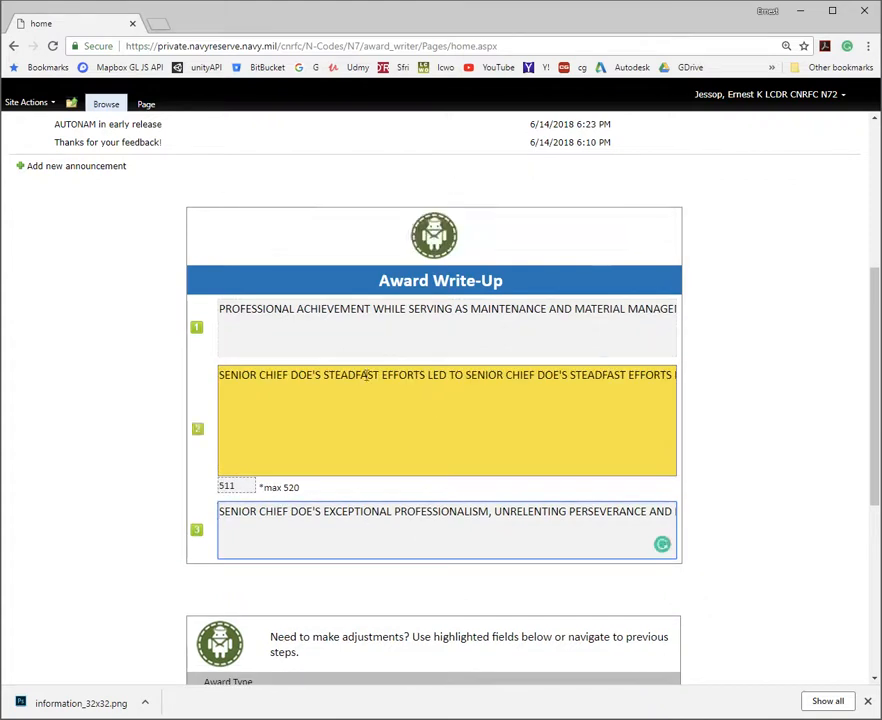
left_click_drag(248, 375, 465, 378)
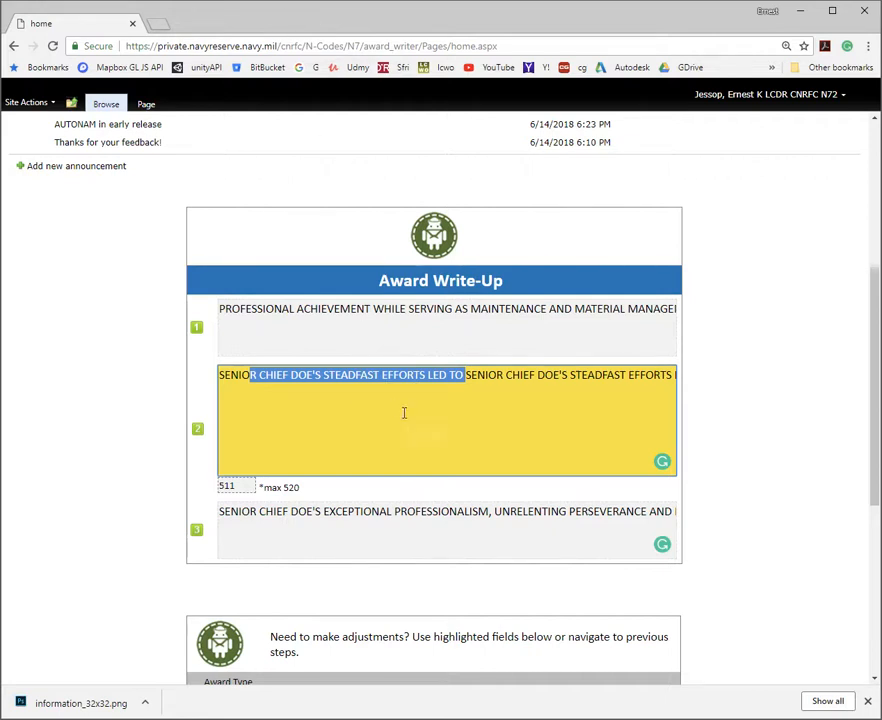
- Return to Internet Explorer and proceed from the finished write-up to the Personal Award Recommendation 1650 form
left_click_drag(312, 22, 881, 99)
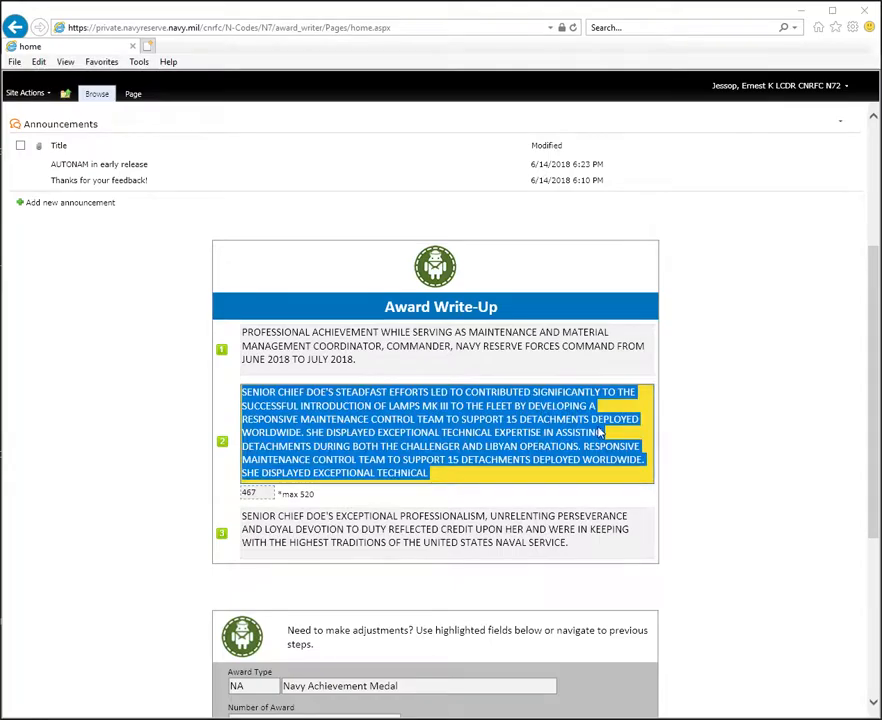
left_click(632, 597)
scroll(542, 665, "down", 1)
scroll(542, 665, "down", 2)
left_click(553, 594)
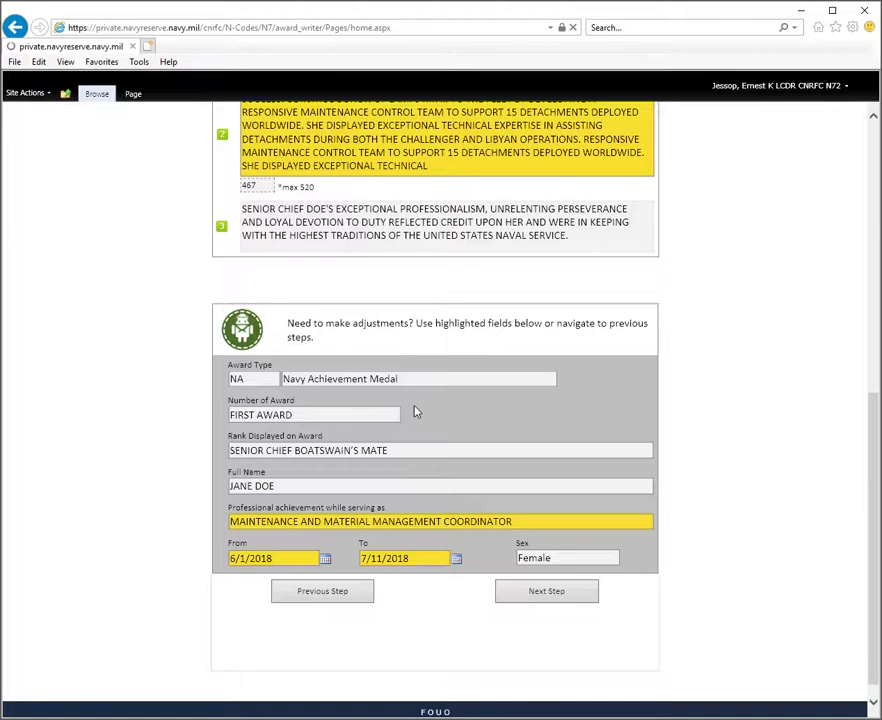
- Look through the optional 1650 form sections and proceed to the award review without filling them in
scroll(440, 400, "up", 5)
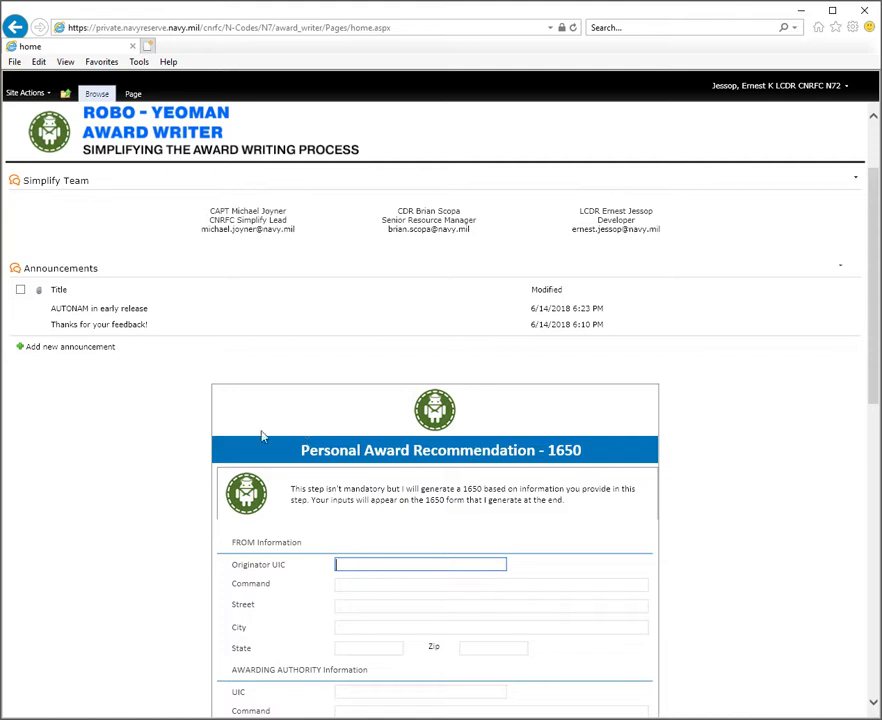
scroll(340, 421, "down", 5)
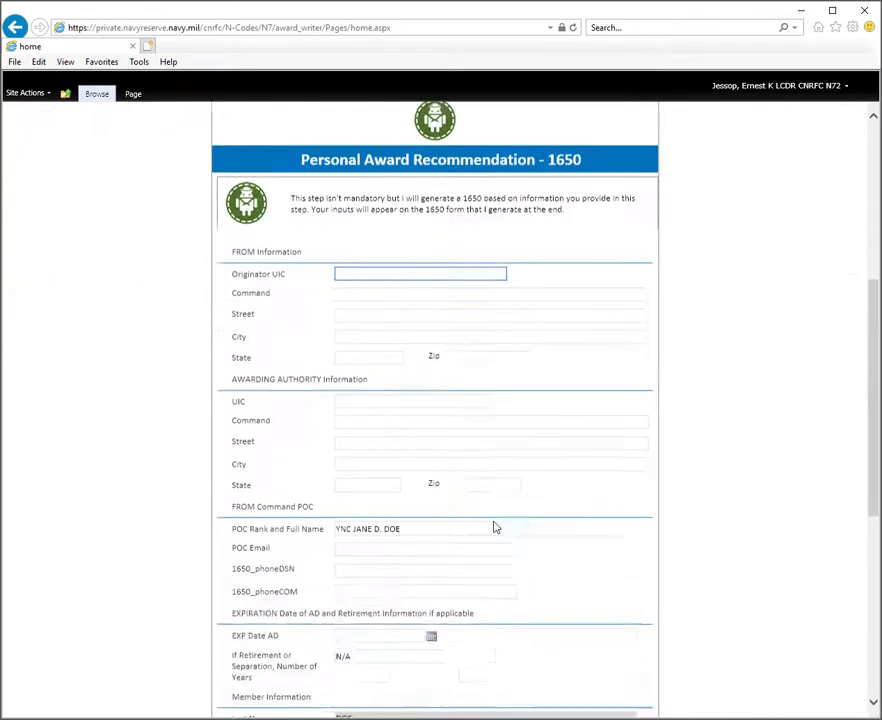
scroll(384, 436, "down", 3)
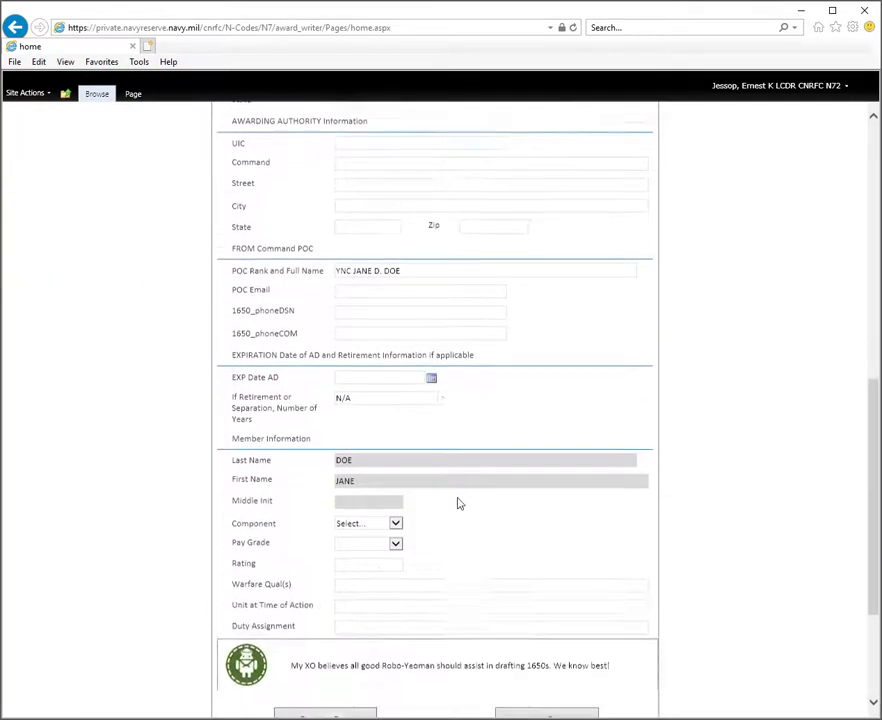
scroll(480, 520, "down", 1)
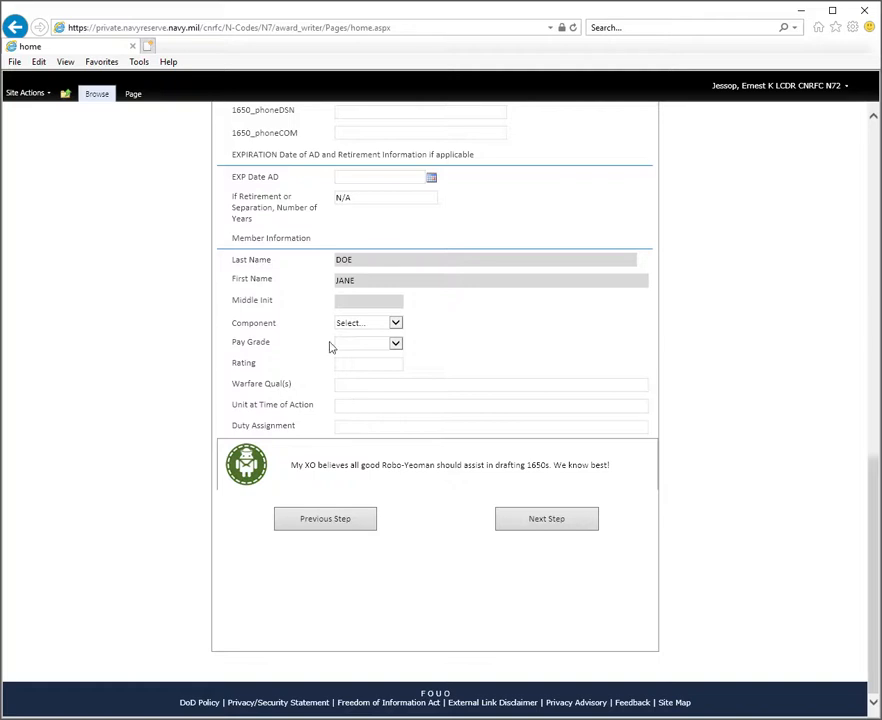
scroll(440, 452, "up", 3)
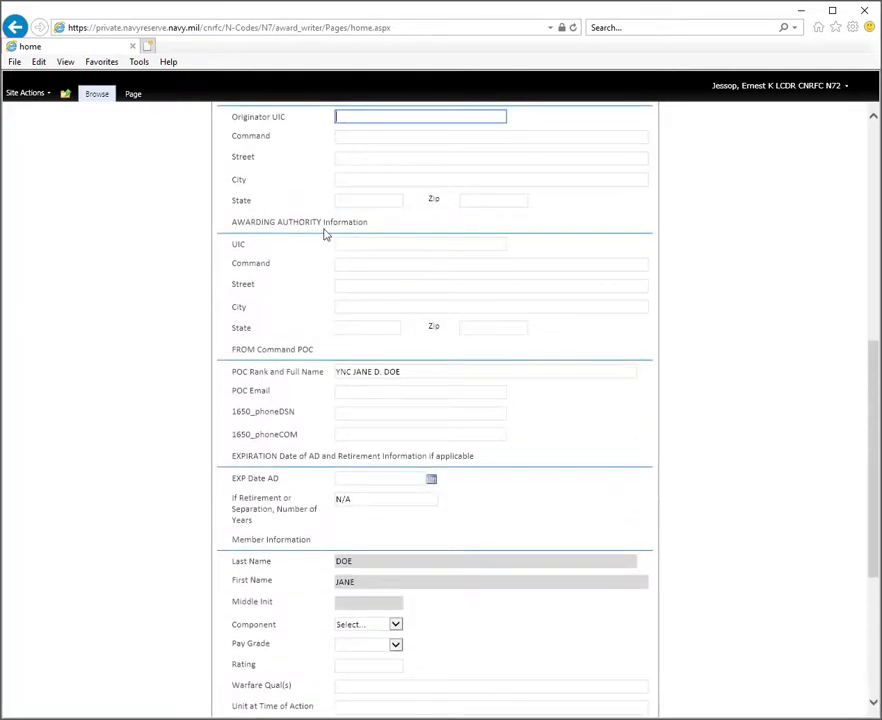
scroll(512, 514, "down", 3)
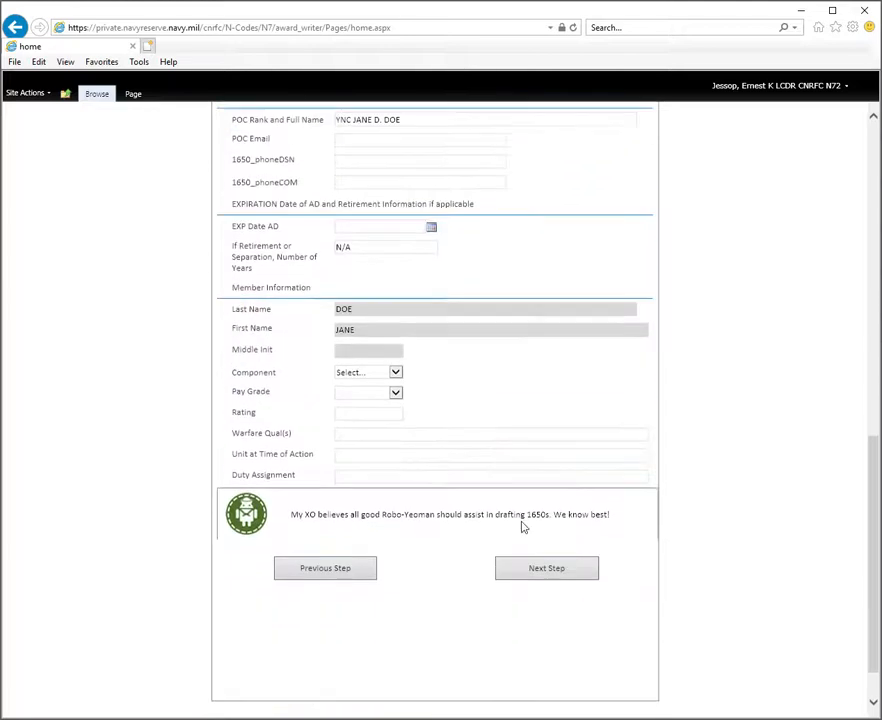
left_click(514, 514)
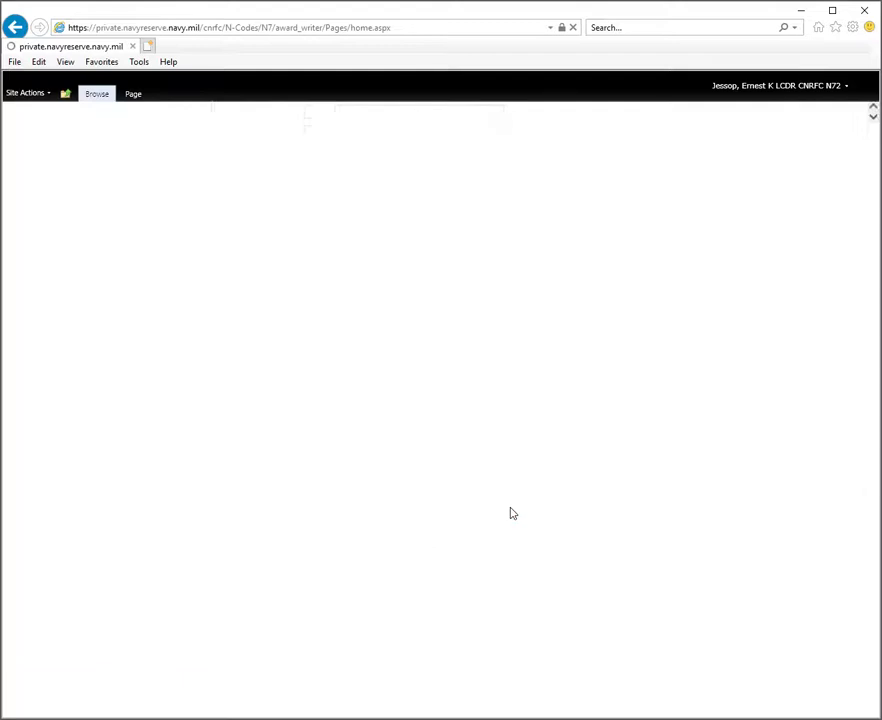
- Review the complete award, create the Word citation and 1650 form, and acknowledge the submission message
scroll(482, 475, "up", 5)
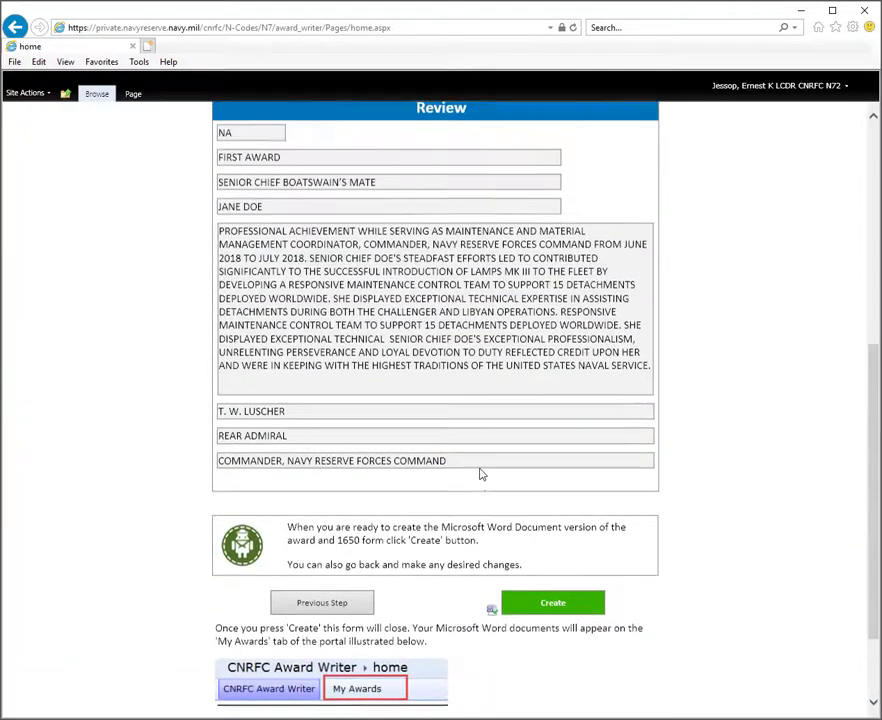
scroll(472, 478, "down", 3)
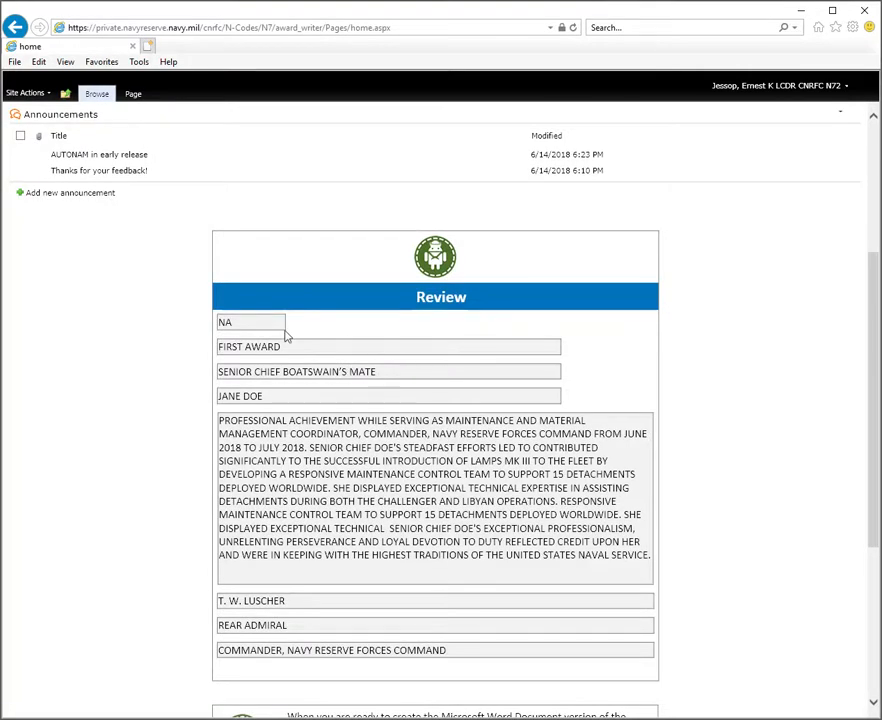
scroll(386, 343, "down", 3)
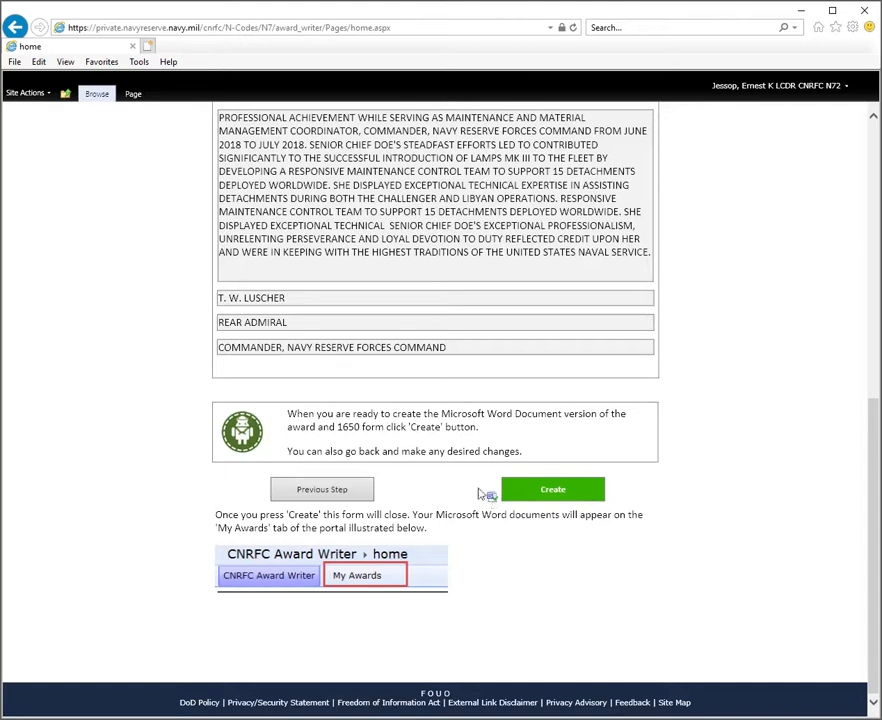
left_click(558, 494)
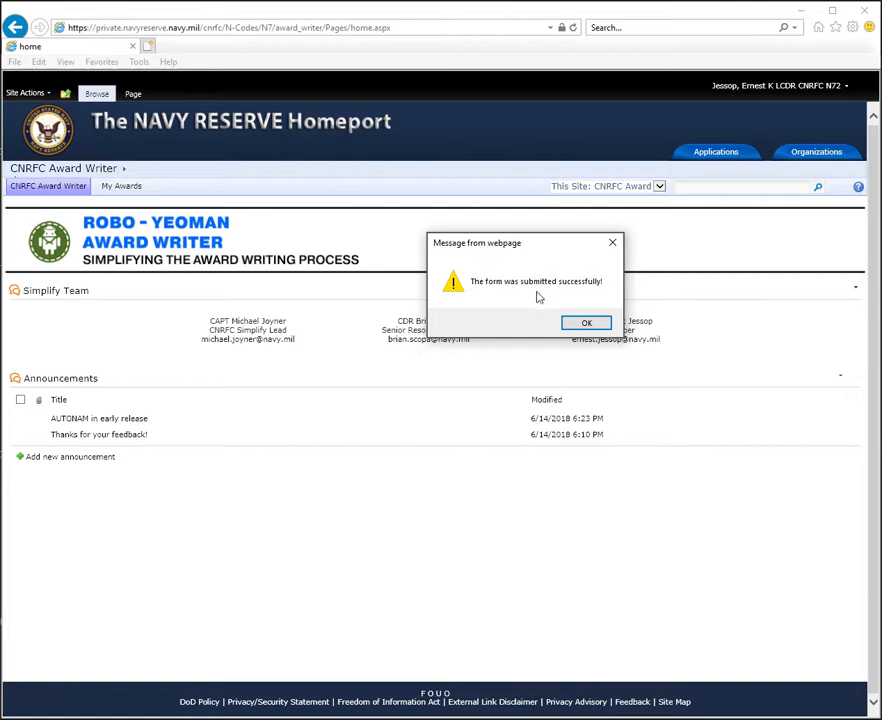
left_click(585, 323)
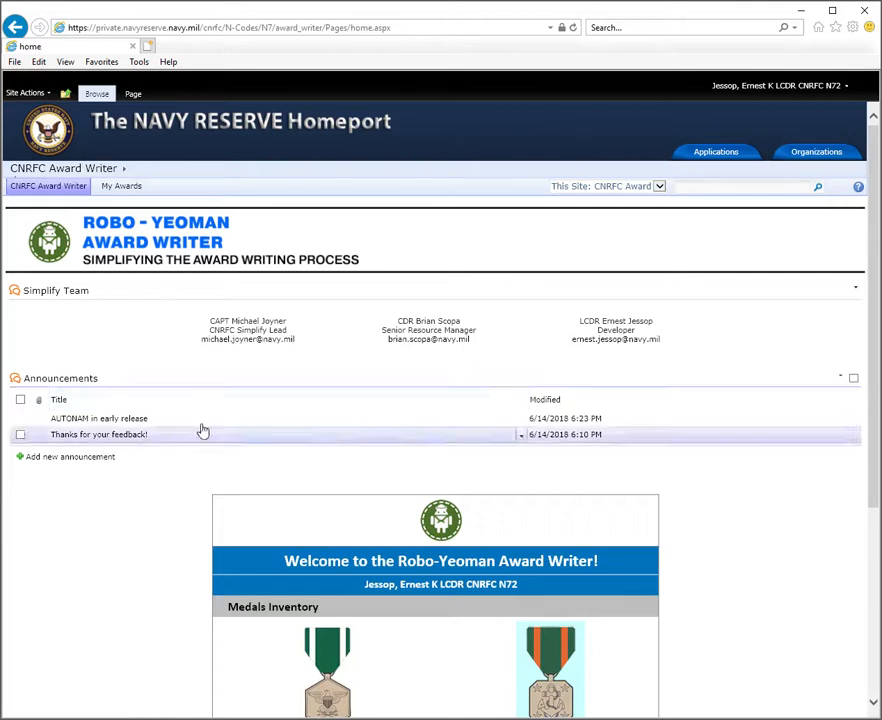
- Open the July 2018 Navy Achievement Medal citation from the My Awards library as read-only
left_click(120, 190)
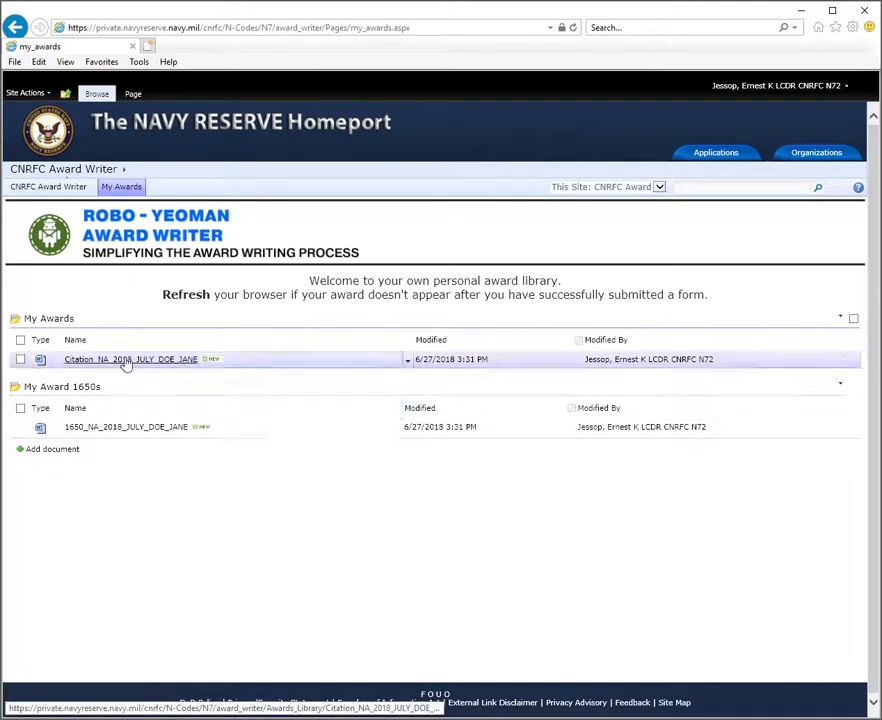
left_click(125, 362)
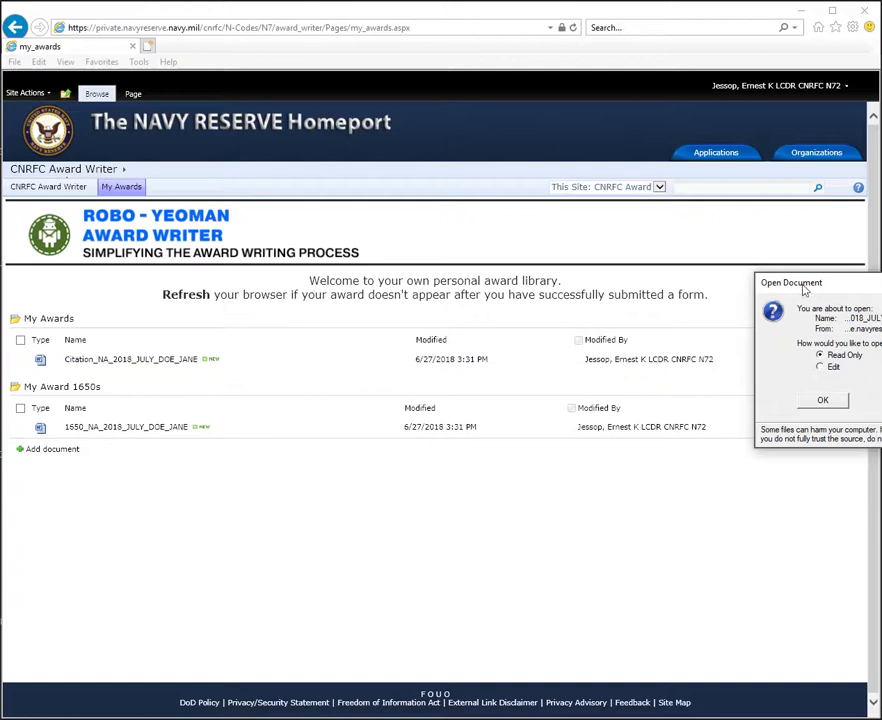
left_click_drag(800, 289, 422, 192)
left_click(442, 302)
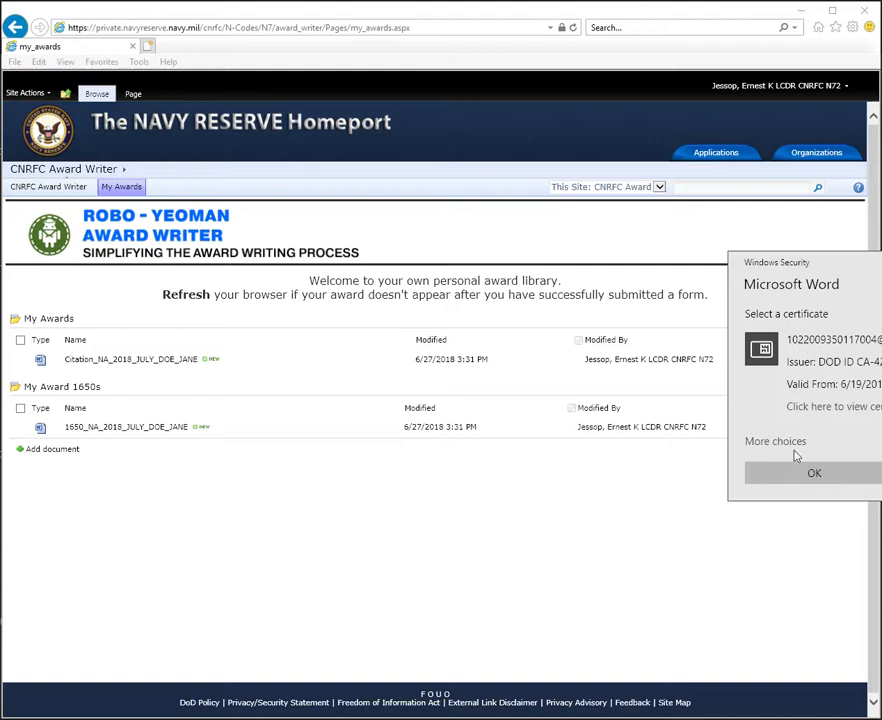
- Authenticate with the DOD EMAIL CA-42 certificate and bring the citation's Word window fully into view
left_click(795, 455)
left_click(793, 524)
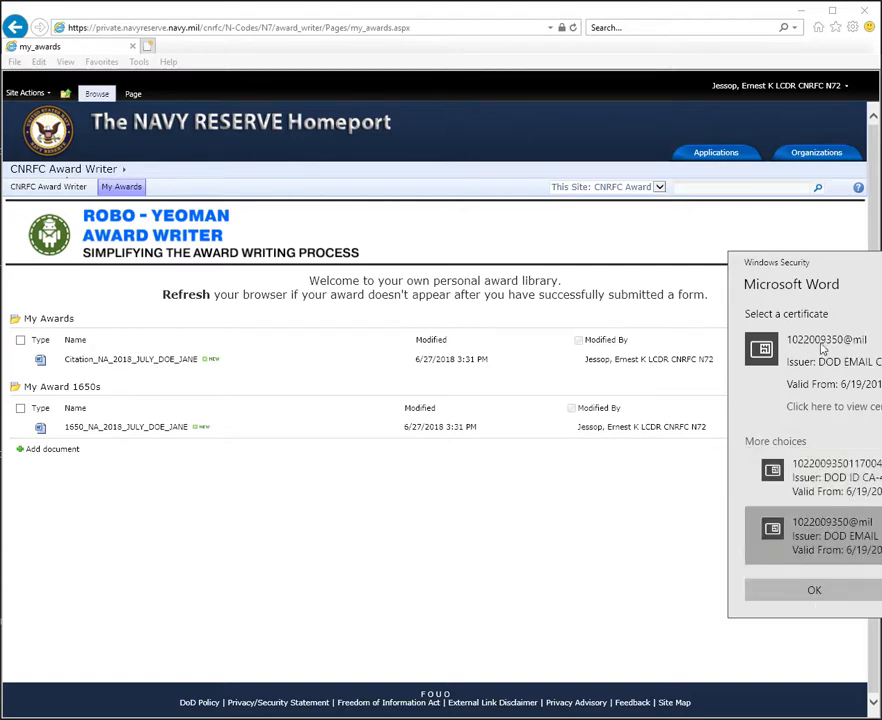
left_click_drag(835, 263, 103, 13)
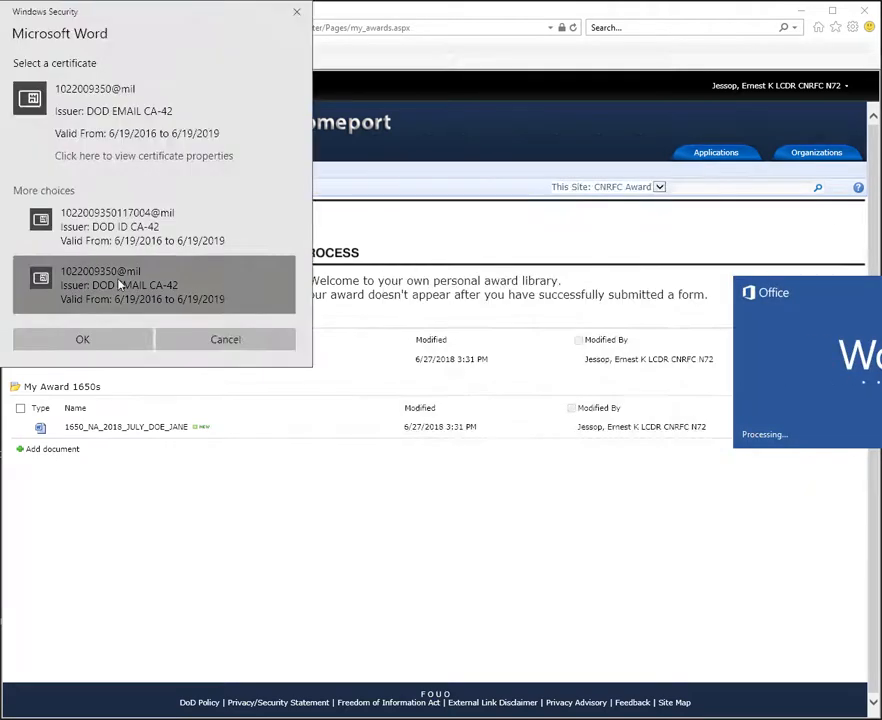
left_click(82, 339)
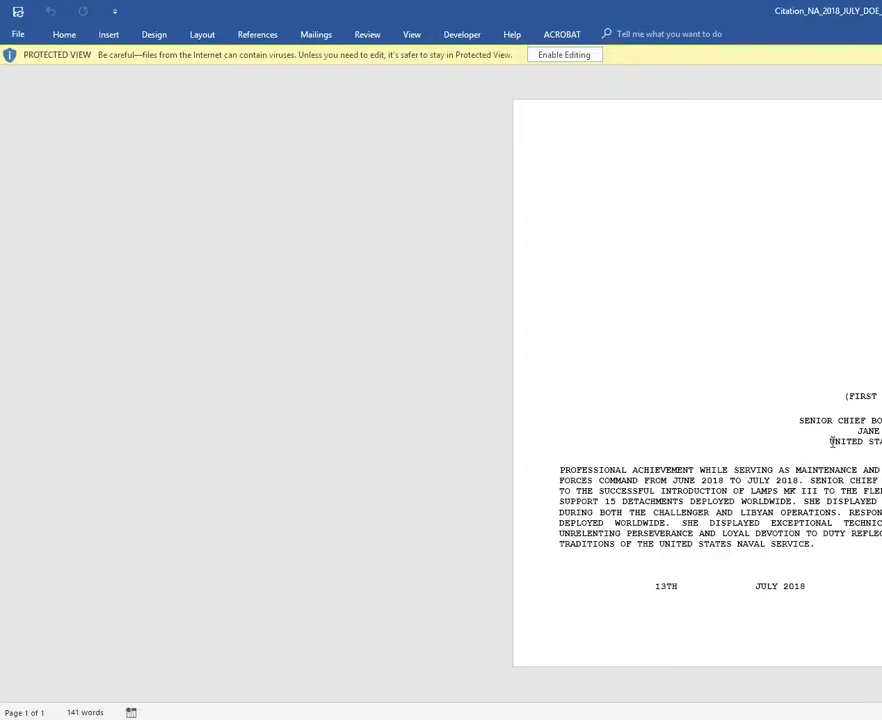
left_click_drag(868, 14, 327, 18)
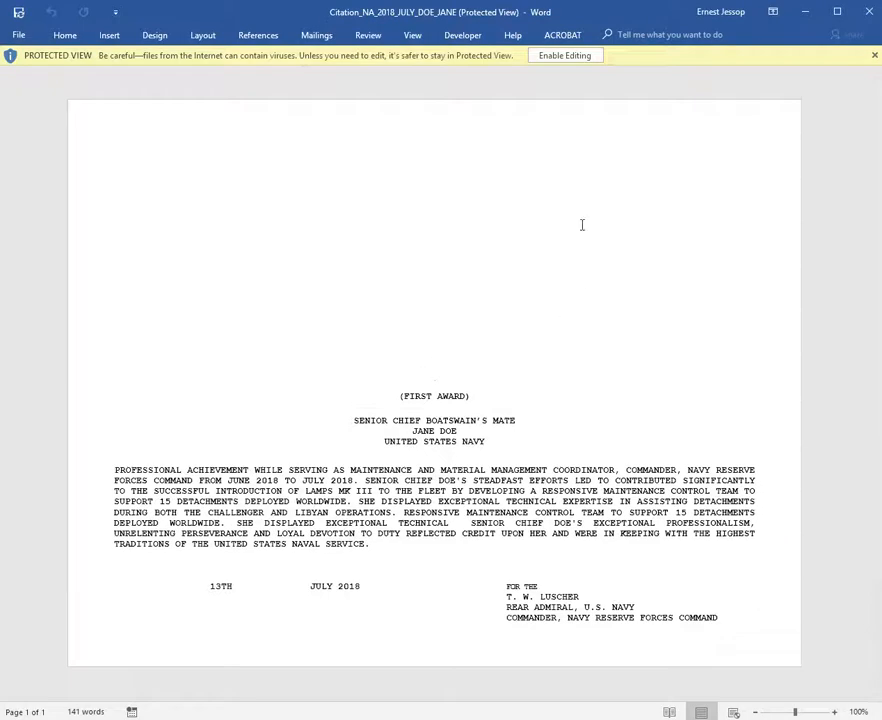